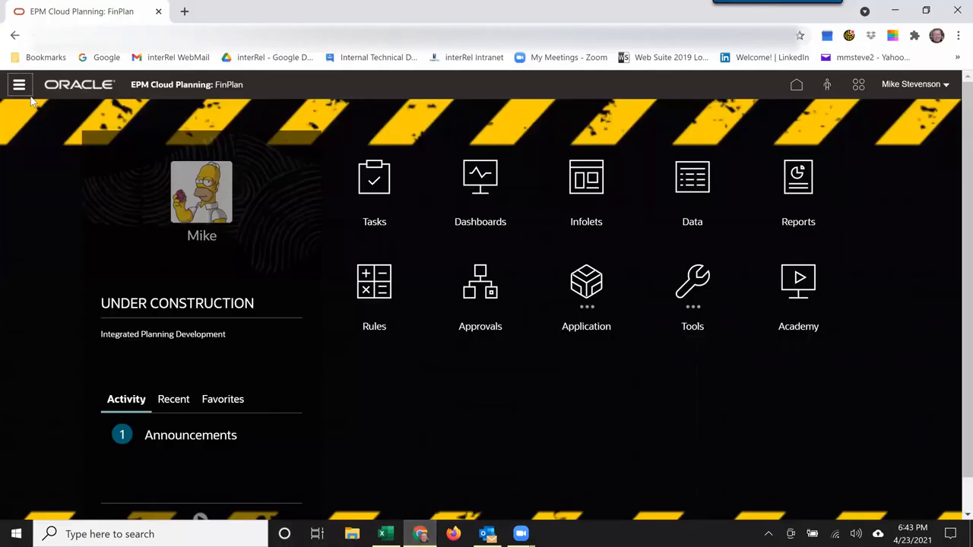
- Open the Target Application setup page in Data Management
{"action": "left_click", "coordinate": [19, 85]}
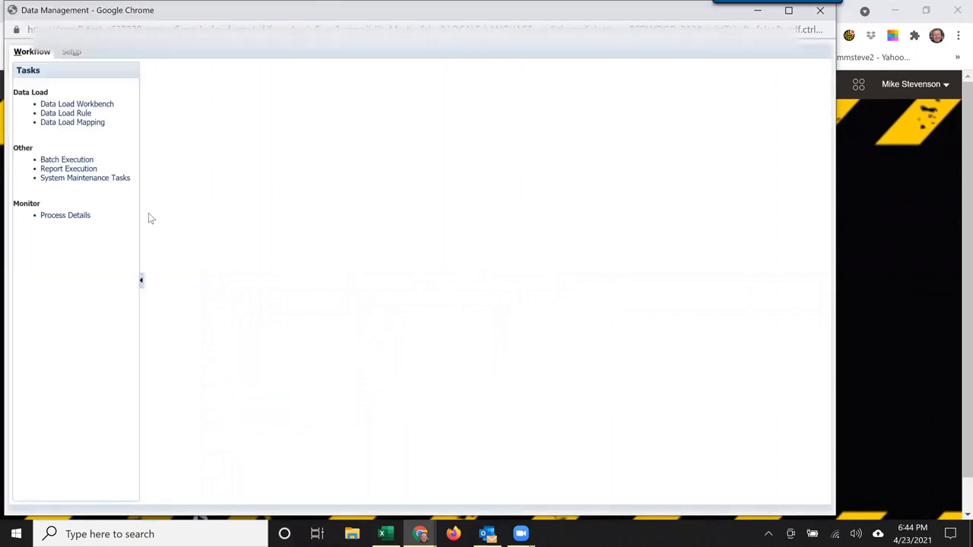
{"action": "left_click", "coordinate": [70, 52]}
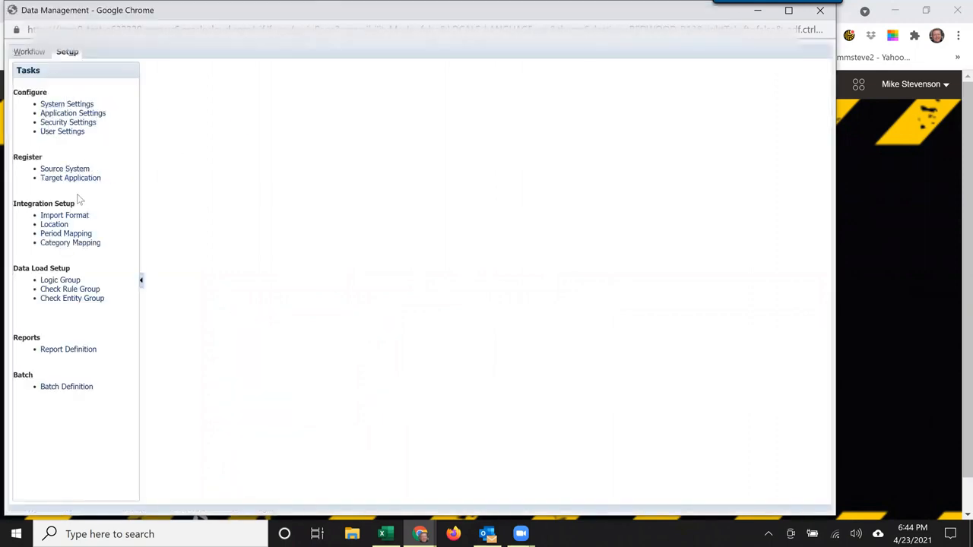
{"action": "left_click", "coordinate": [98, 180]}
- Add a Planning target application for FinPlan with the prefix MP_CAPX- and save it
{"action": "left_click", "coordinate": [206, 126]}
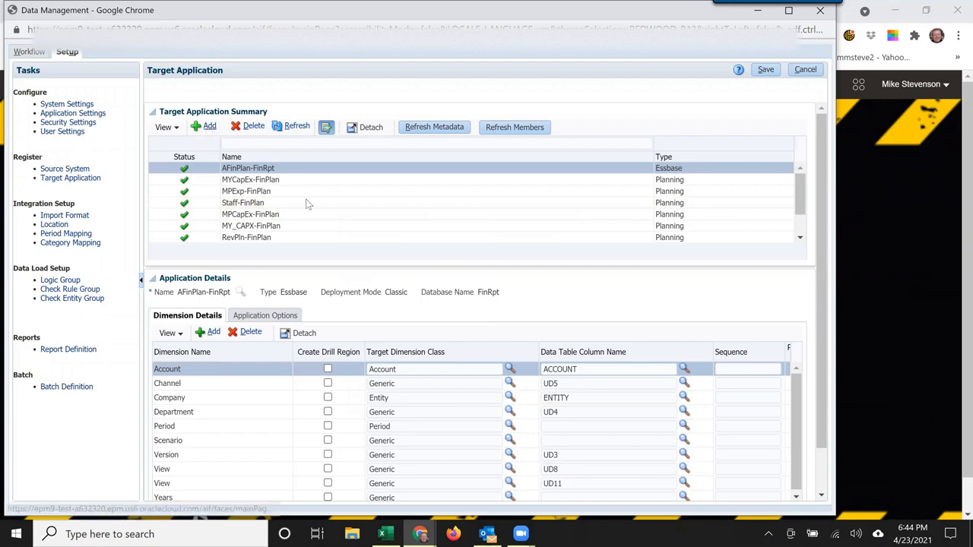
{"action": "left_click", "coordinate": [213, 137]}
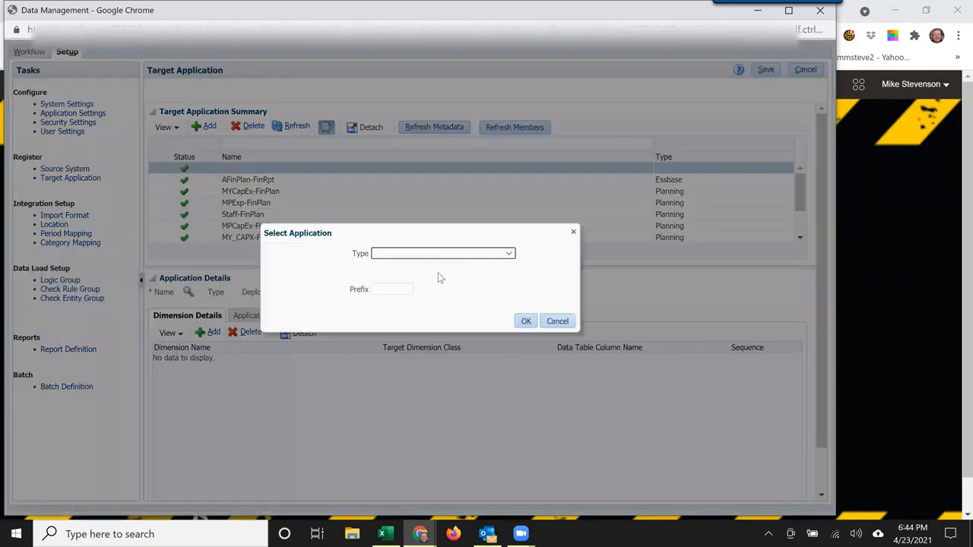
{"action": "left_click", "coordinate": [439, 254]}
{"action": "left_click", "coordinate": [440, 292]}
{"action": "left_click", "coordinate": [394, 274]}
{"action": "left_click", "coordinate": [396, 310]}
{"action": "left_click", "coordinate": [398, 296]}
{"action": "type", "text": "MP_CAPX-"}
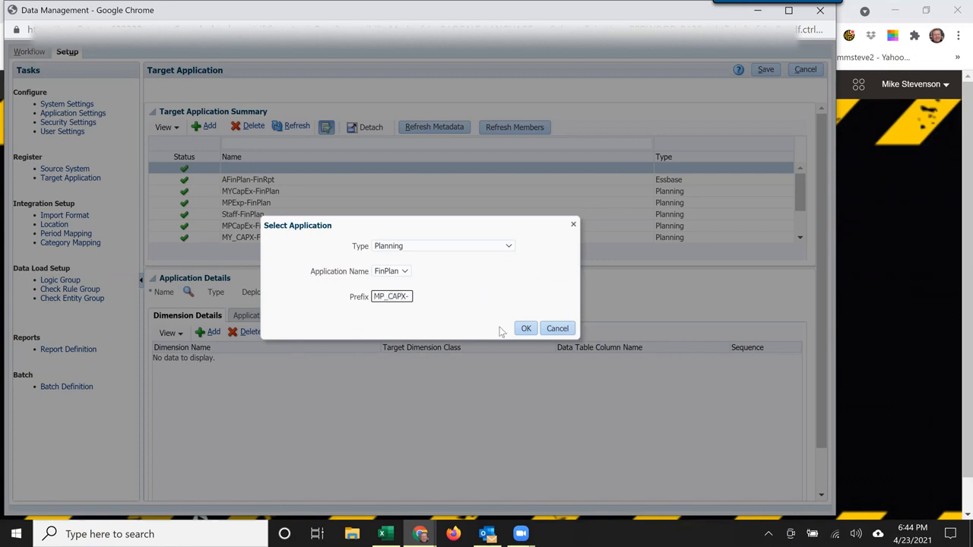
{"action": "left_click", "coordinate": [526, 328]}
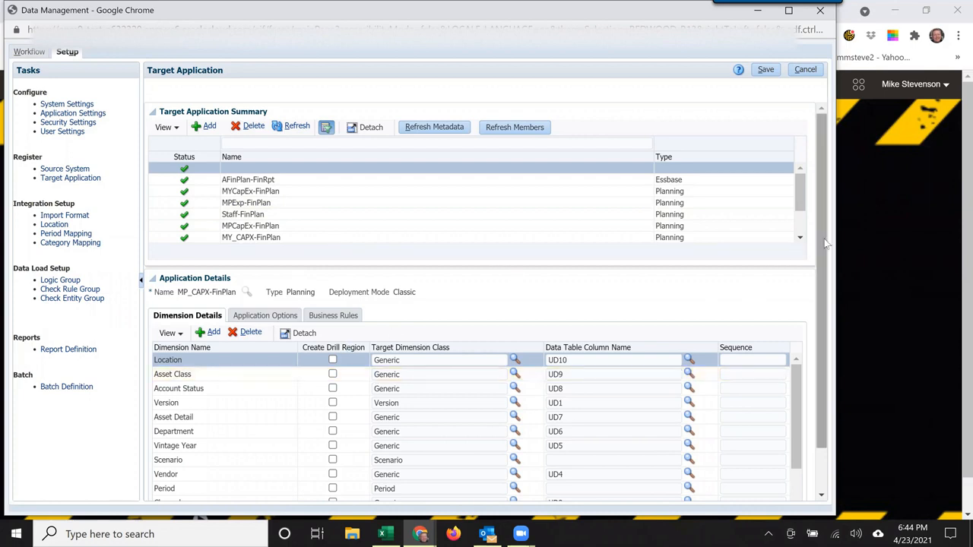
{"action": "scroll", "coordinate": [194, 417], "scroll_direction": "down", "scroll_amount": 1}
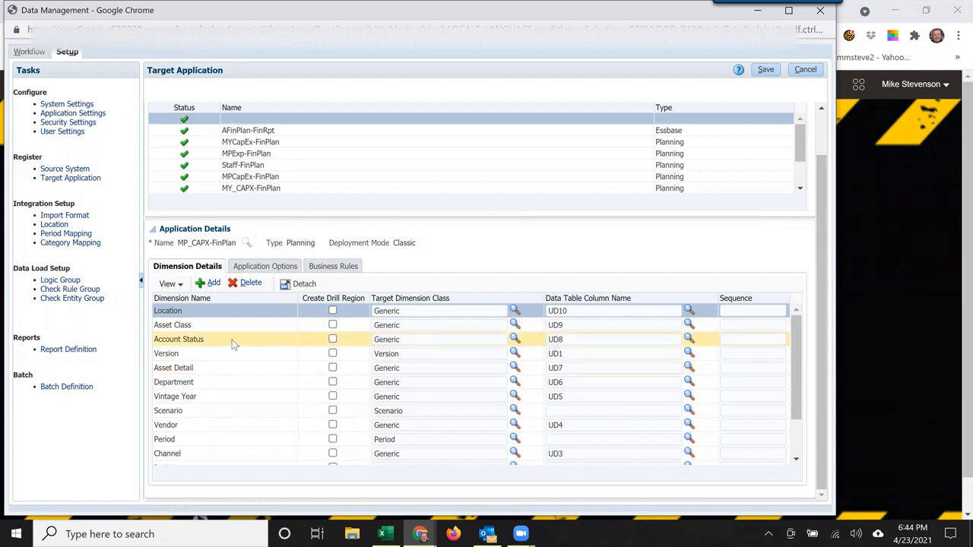
{"action": "left_click", "coordinate": [766, 69]}
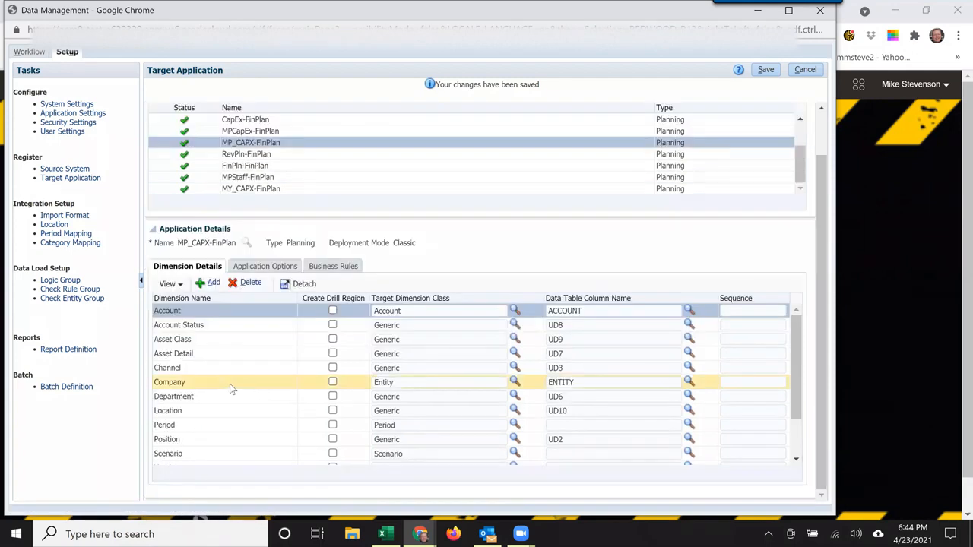
- Delete the Account Status and Channel dimensions from the MP_CAPX-FinPlan target application
{"action": "left_click", "coordinate": [204, 328]}
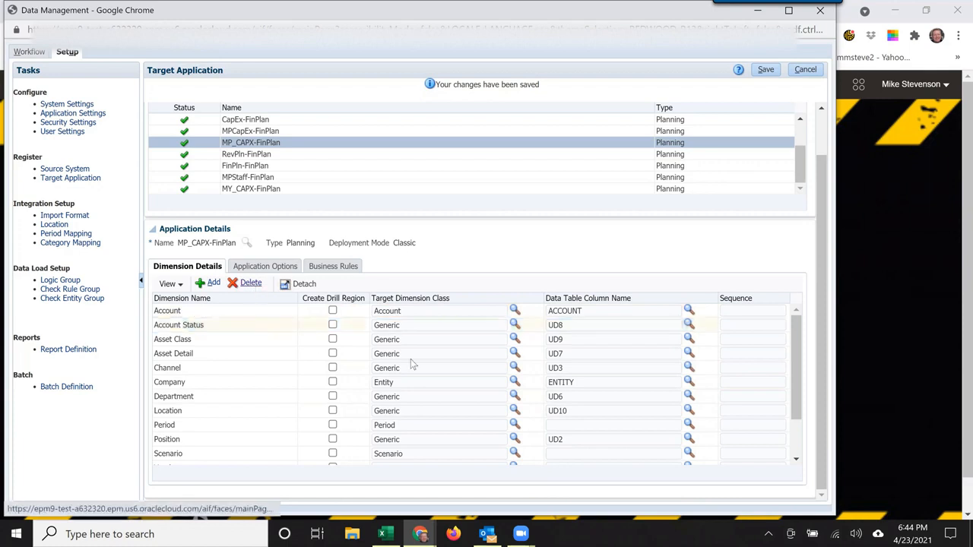
{"action": "left_click", "coordinate": [461, 295]}
{"action": "left_click", "coordinate": [213, 355]}
{"action": "left_click", "coordinate": [252, 284]}
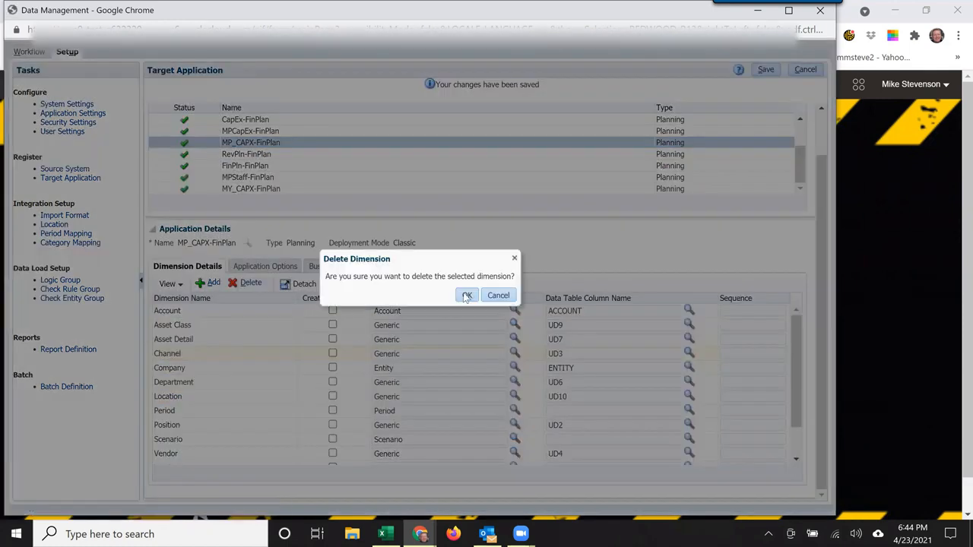
{"action": "left_click", "coordinate": [467, 296]}
- Delete the Position, Vintage Year and Location dimensions from the MP_CAPX-FinPlan target application
{"action": "left_click", "coordinate": [212, 412]}
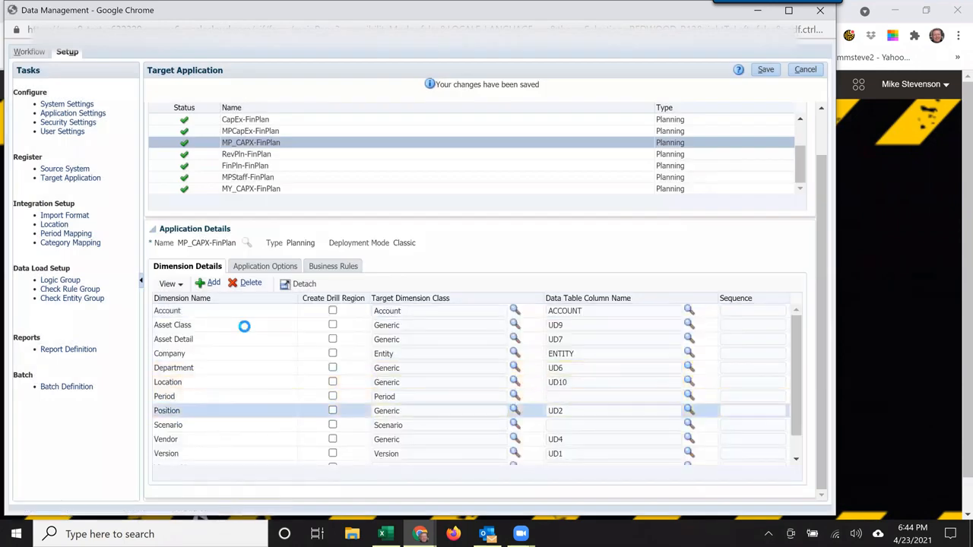
{"action": "left_click", "coordinate": [251, 283]}
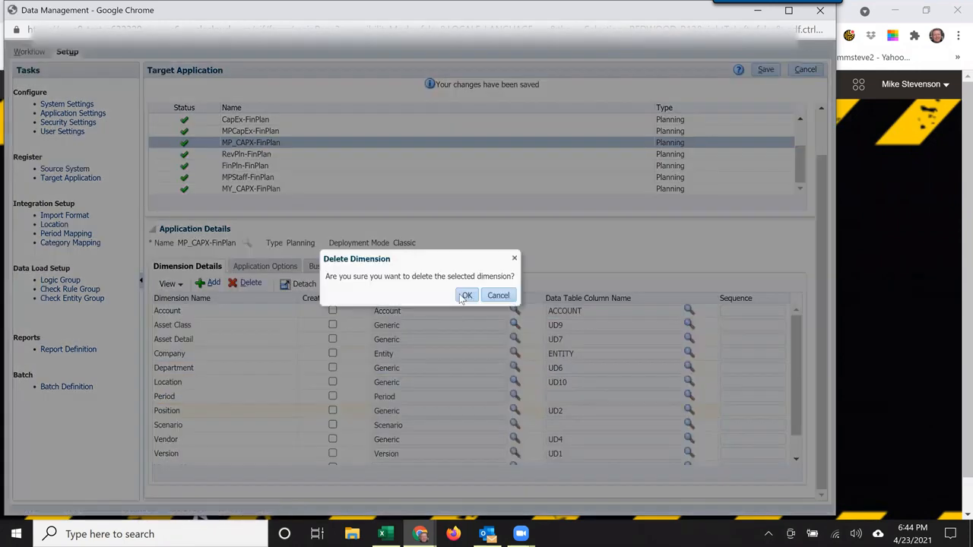
{"action": "left_click", "coordinate": [465, 296]}
{"action": "left_click", "coordinate": [251, 284]}
{"action": "left_click", "coordinate": [466, 296]}
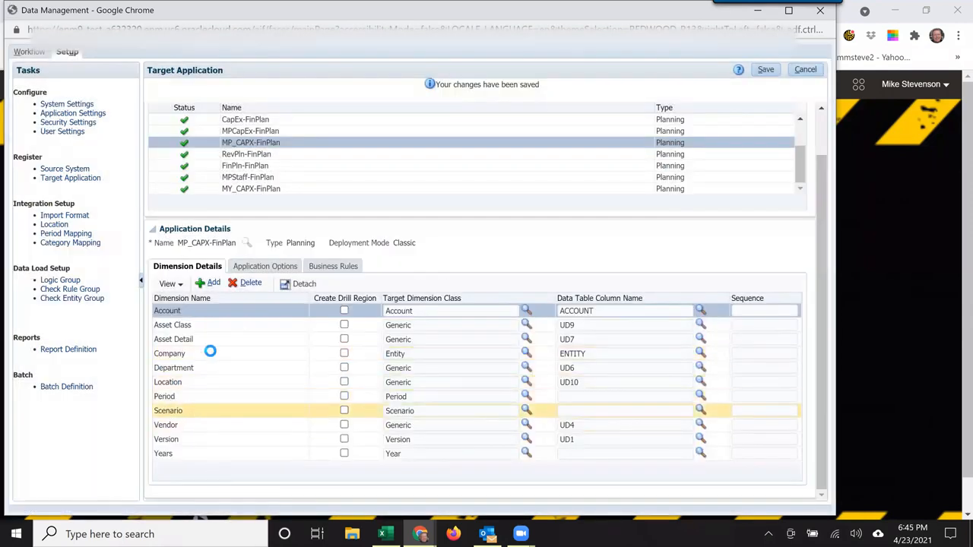
{"action": "left_click", "coordinate": [204, 382]}
{"action": "left_click", "coordinate": [251, 284]}
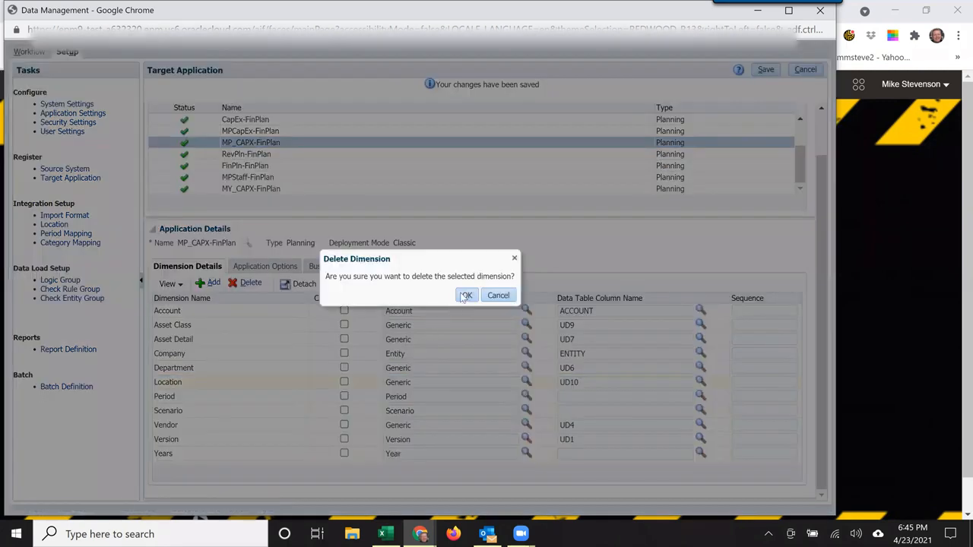
{"action": "left_click", "coordinate": [464, 296]}
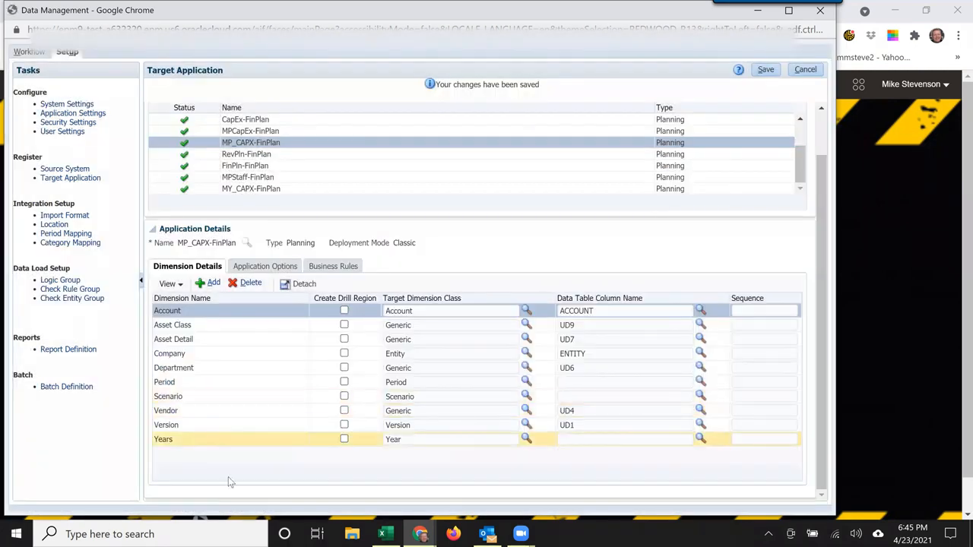
- Save the MP_CAPX-FinPlan target application and review its application options
{"action": "left_click", "coordinate": [758, 72]}
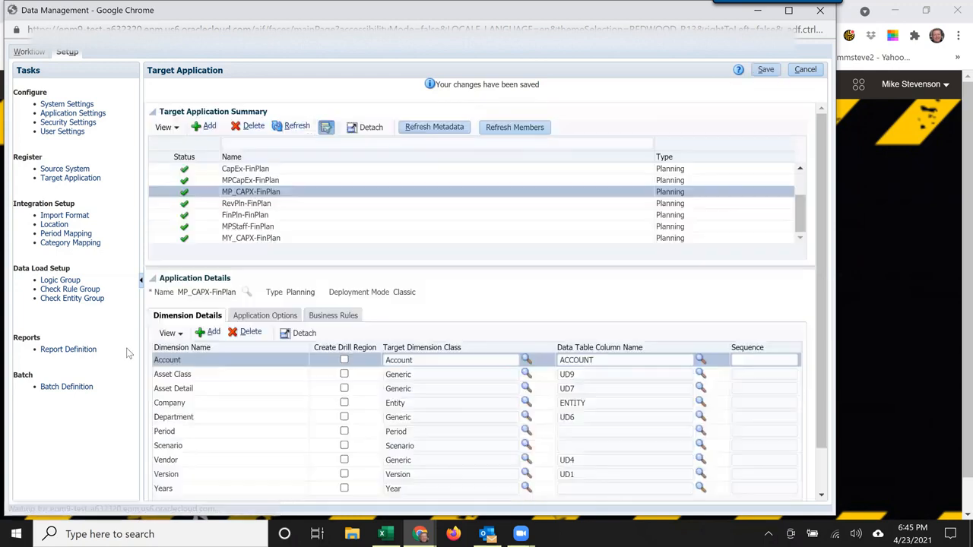
{"action": "left_click", "coordinate": [266, 315]}
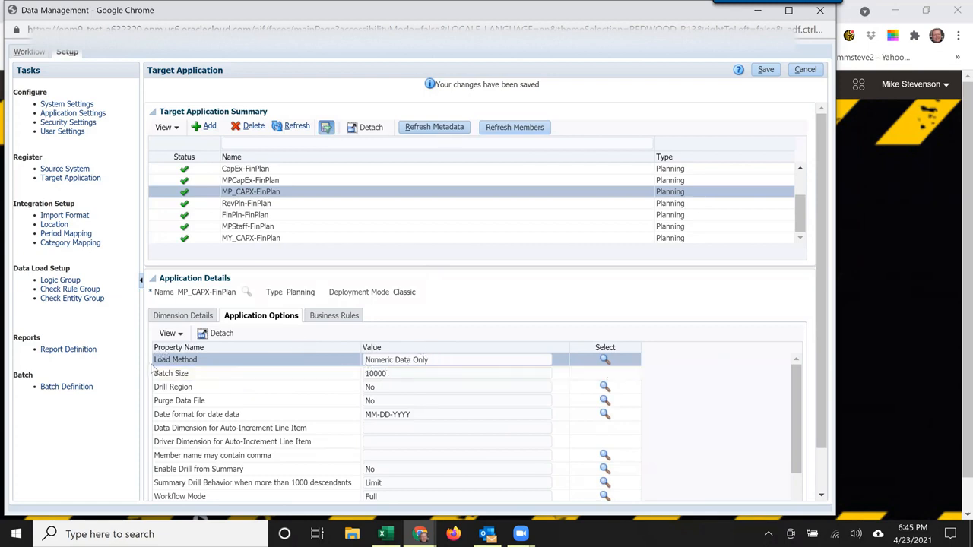
{"action": "left_click", "coordinate": [764, 70]}
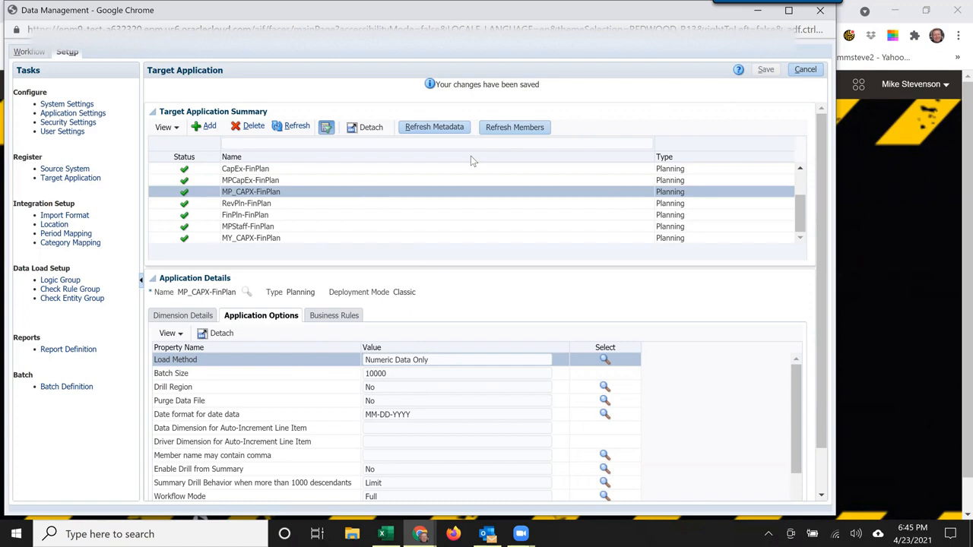
- Add an import format named MP_CAPX_Load with the file type Multi Column - Numeric Data
{"action": "left_click", "coordinate": [68, 216]}
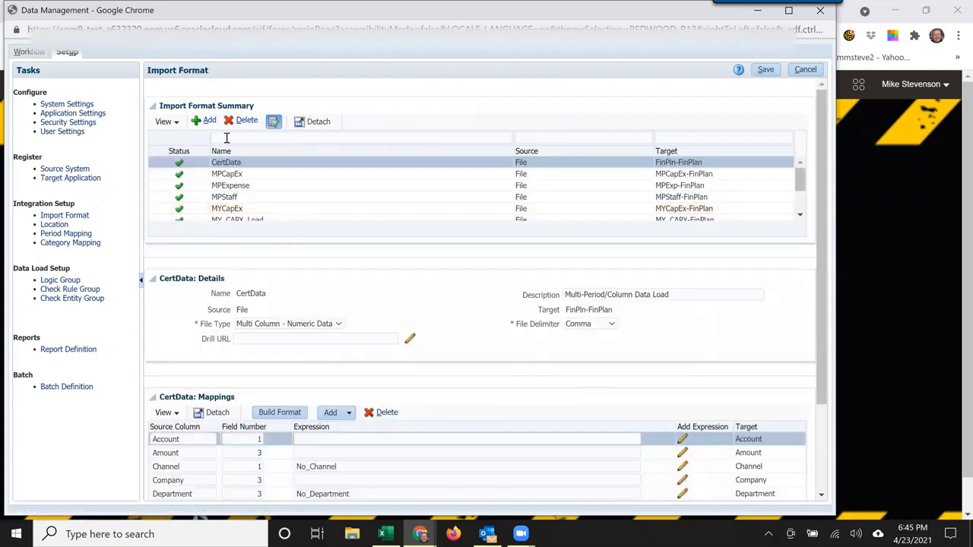
{"action": "left_click", "coordinate": [204, 121]}
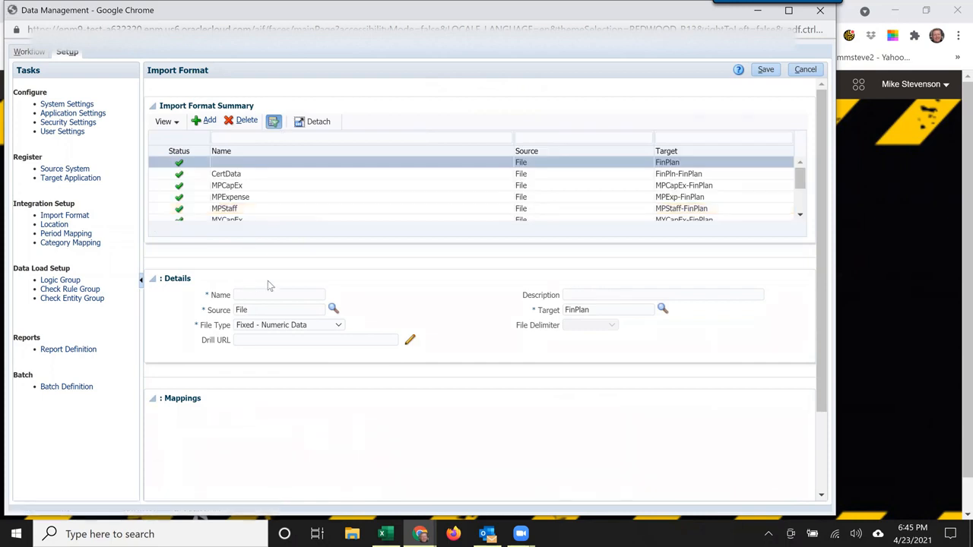
{"action": "left_click", "coordinate": [290, 294]}
{"action": "type", "text": "MP_CAPX_Load"}
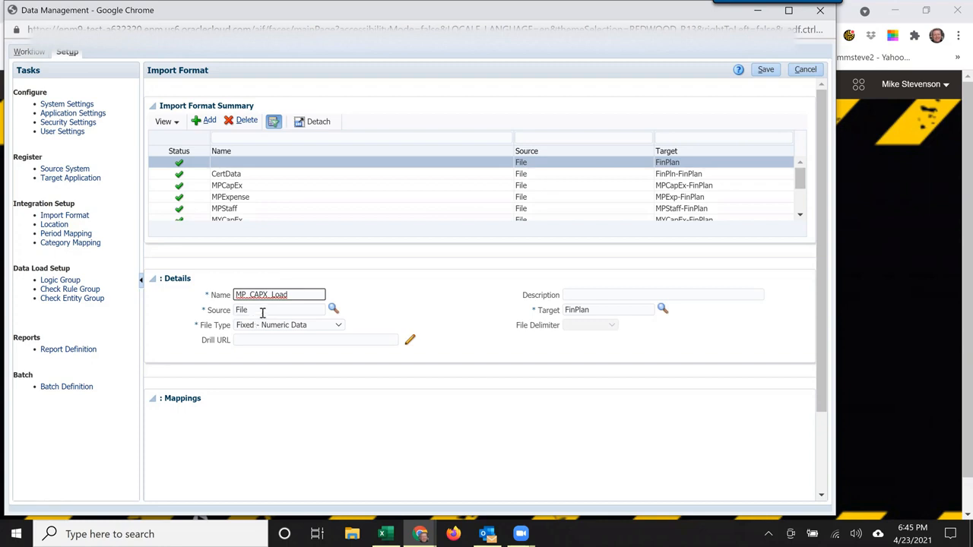
{"action": "left_click", "coordinate": [307, 326]}
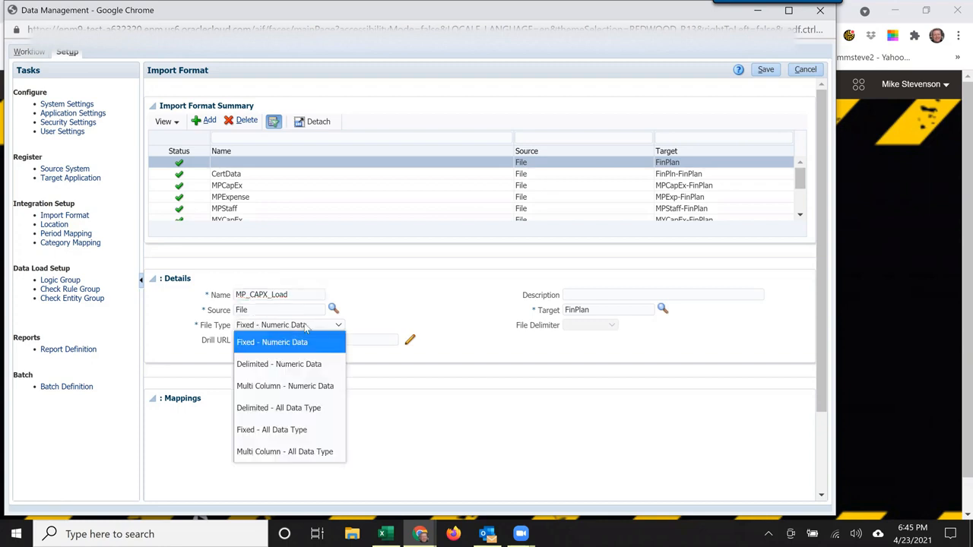
{"action": "left_click", "coordinate": [325, 388]}
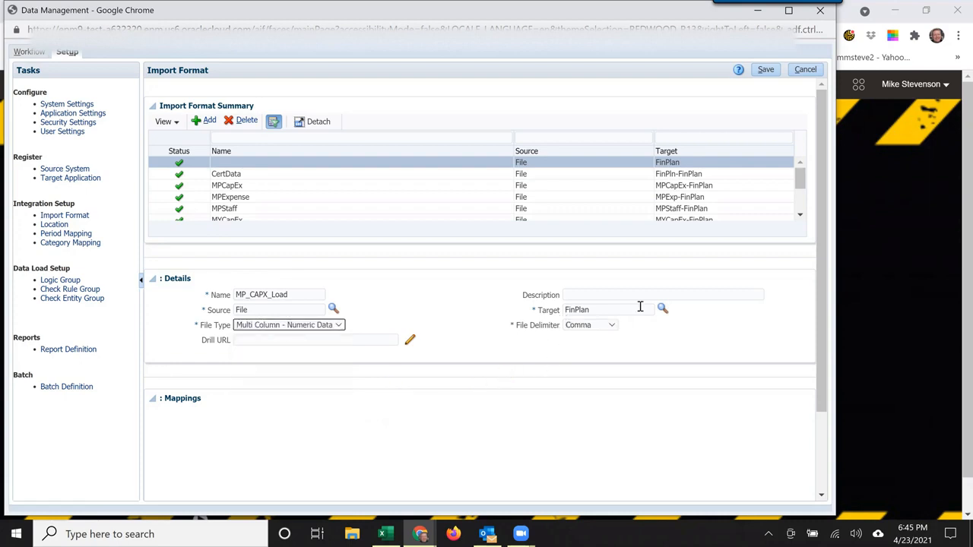
- Set the import format's target to MP_CAPX-FinPlan and save the import format
{"action": "left_click", "coordinate": [663, 310]}
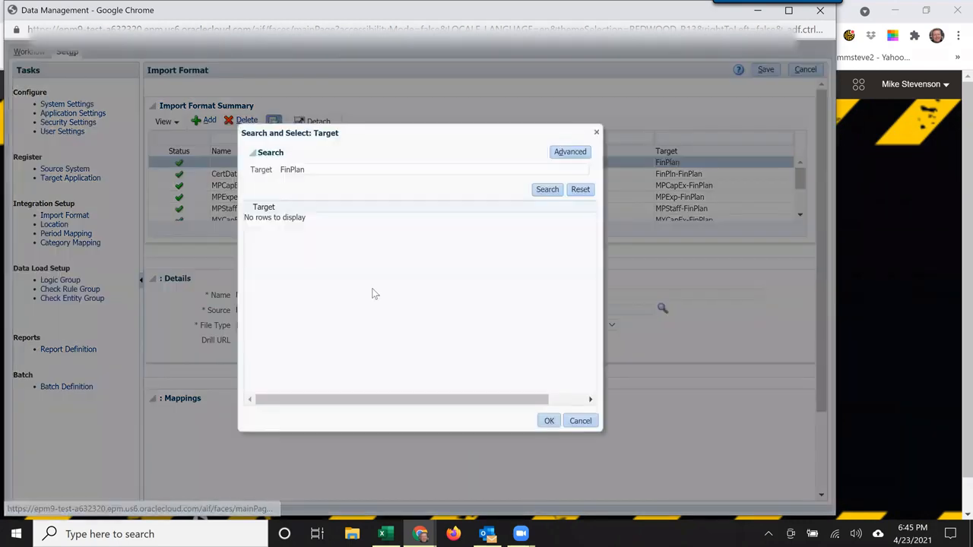
{"action": "left_click", "coordinate": [441, 170]}
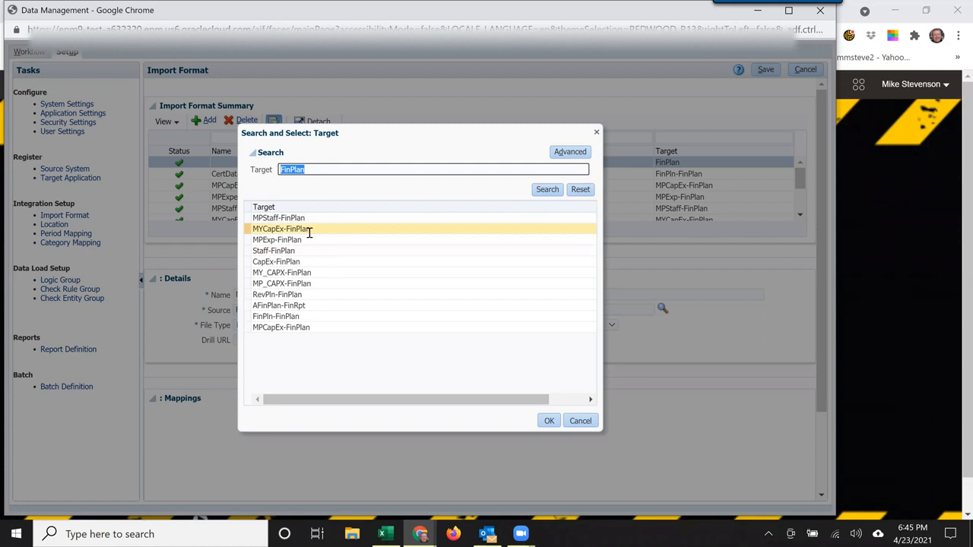
{"action": "left_click", "coordinate": [307, 283]}
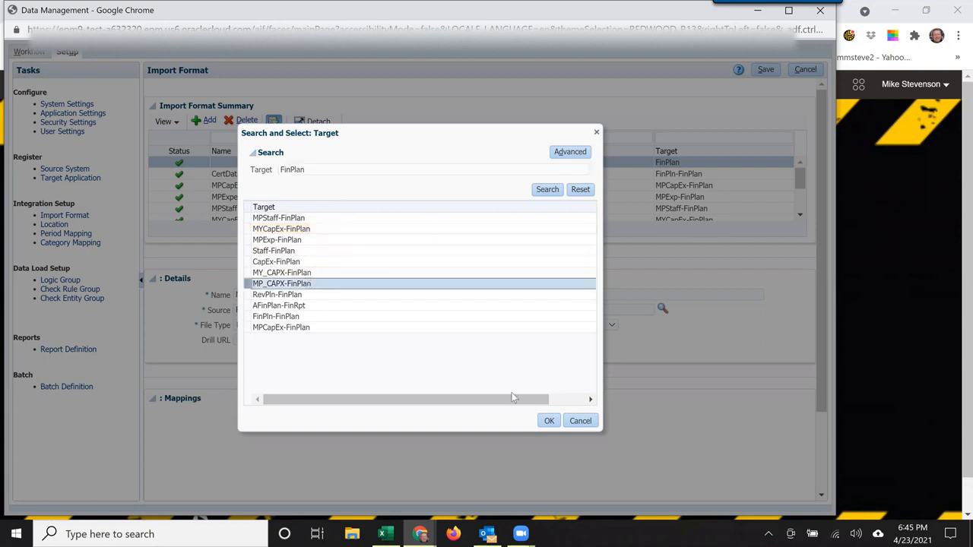
{"action": "left_click", "coordinate": [547, 422]}
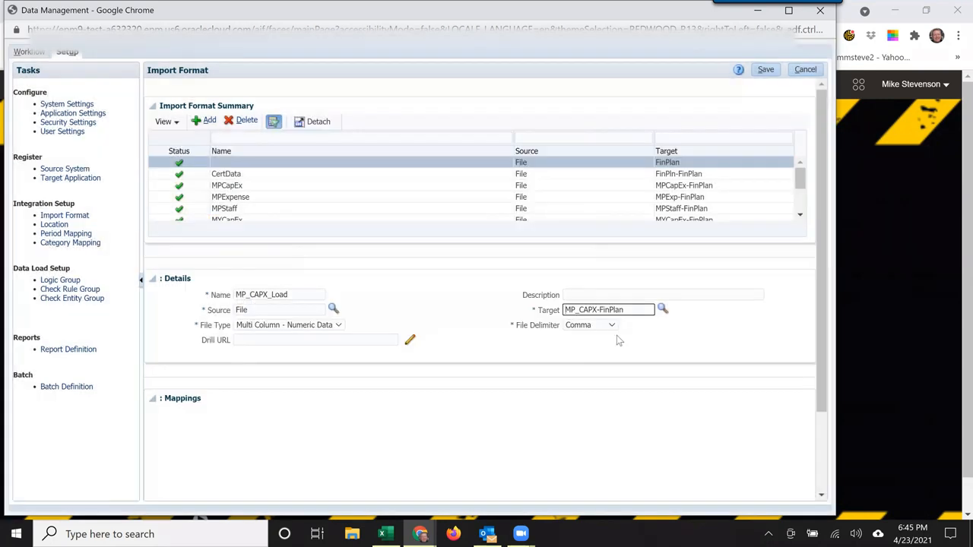
{"action": "left_click", "coordinate": [767, 71]}
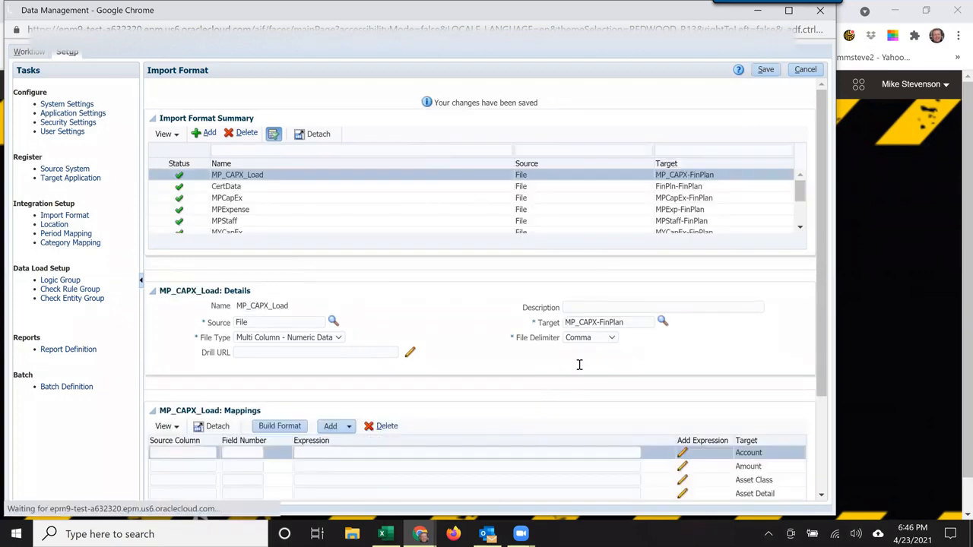
- Map the Account target to source column Account, field number 2, checking the column order in the CapEx Multi-Period workbook in Excel
{"action": "scroll", "coordinate": [532, 368], "scroll_direction": "down", "scroll_amount": 3}
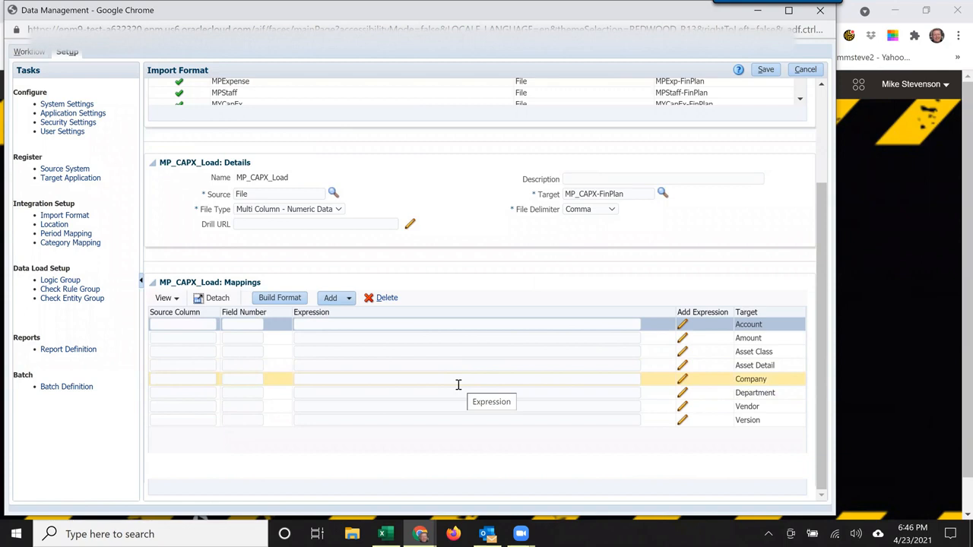
{"action": "left_click", "coordinate": [200, 325]}
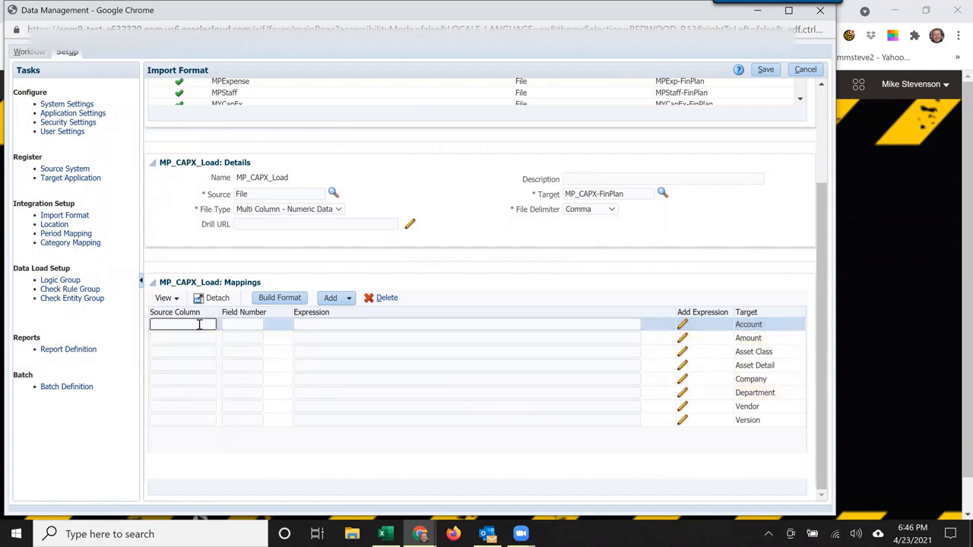
{"action": "type", "text": "Account"}
{"action": "key", "text": "Tab"}
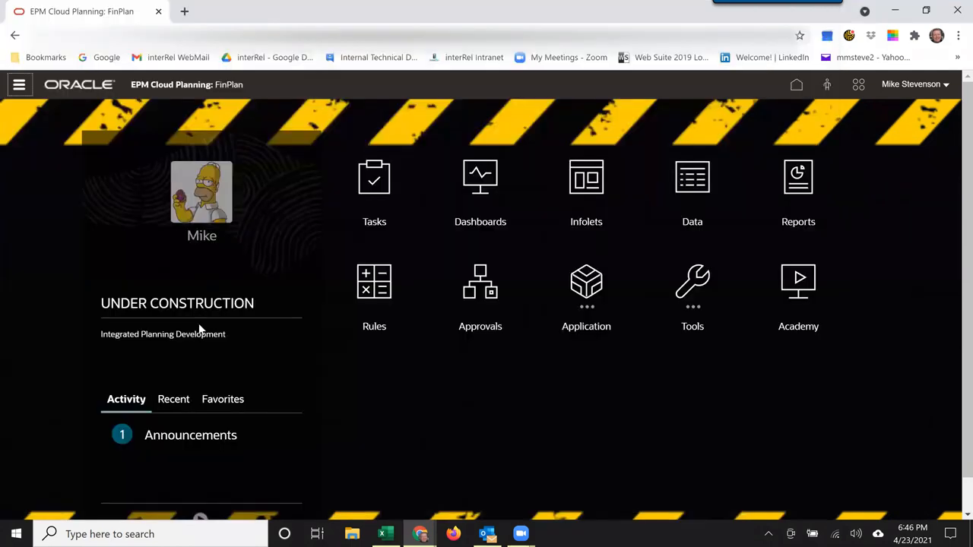
{"action": "key", "text": "alt+Tab"}
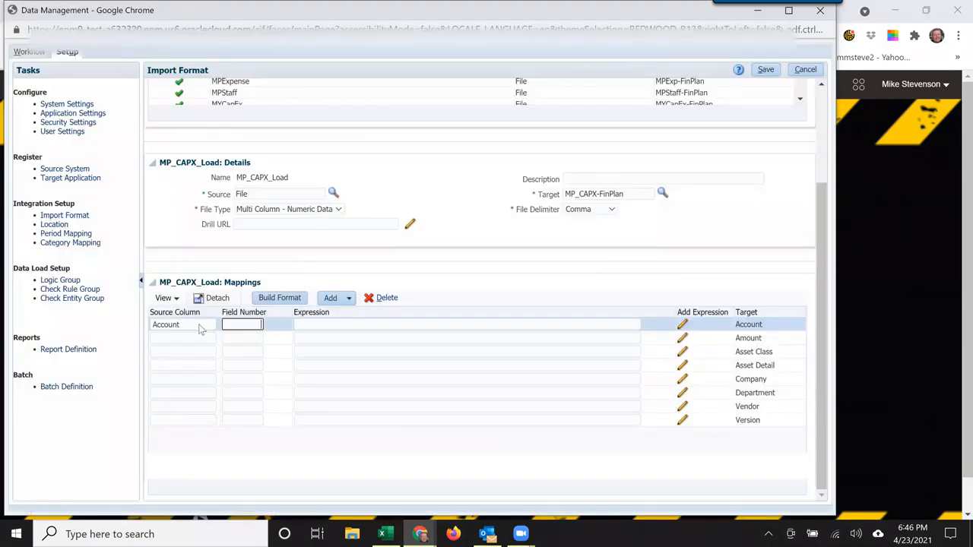
{"action": "key", "text": "alt+Tab"}
{"action": "key", "text": "alt+Tab"}
{"action": "key", "text": "alt+Tab"}
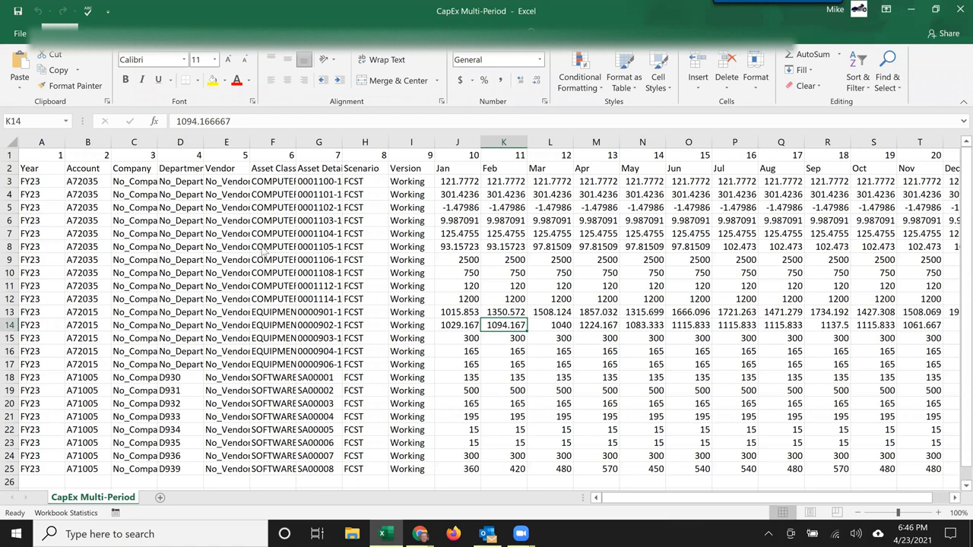
{"action": "key", "text": "alt+Tab"}
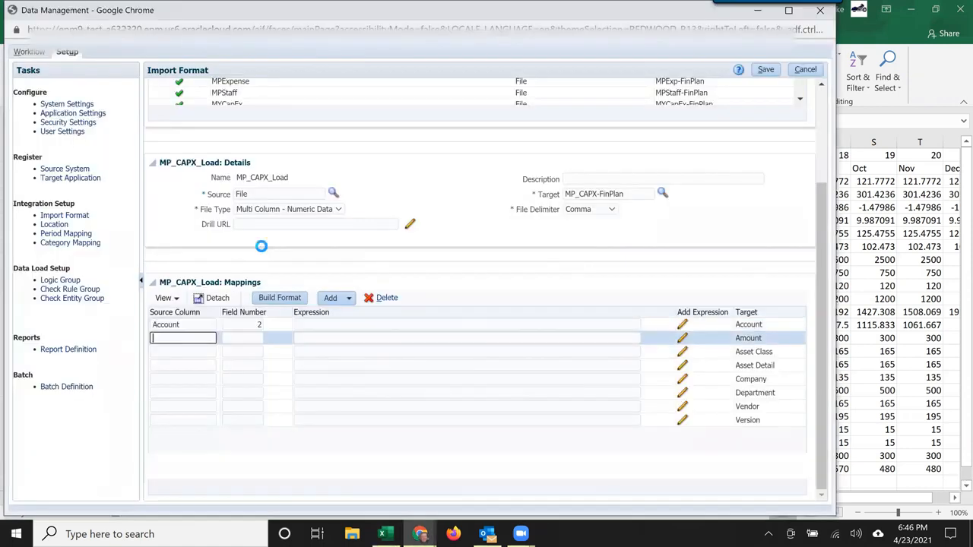
- Map the Amount target to source column Amount, field number 10, checking the first month's column position in the CapEx Multi-Period workbook in Excel
{"action": "type", "text": "Amount"}
{"action": "key", "text": "Tab"}
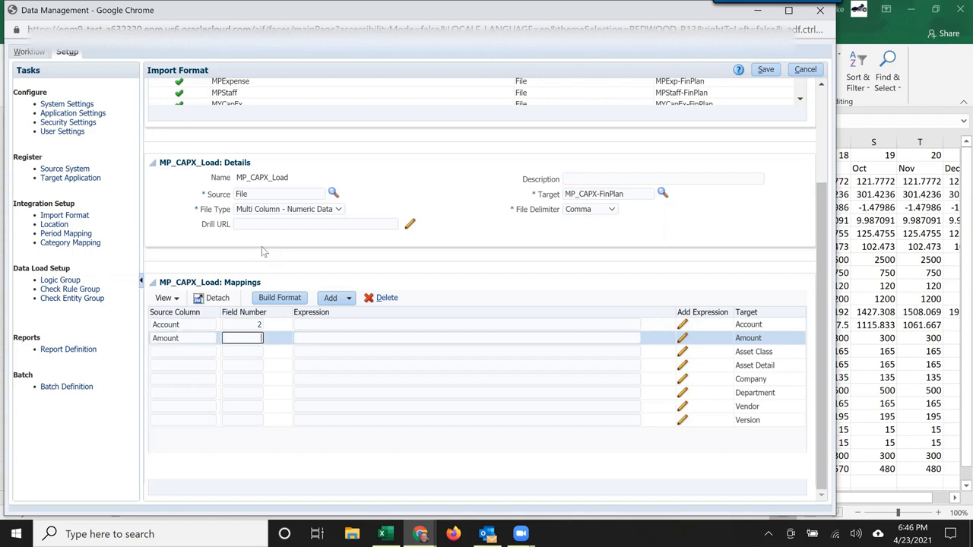
{"action": "key", "text": "alt+Tab"}
{"action": "key", "text": "alt+Tab"}
- Map the Asset Class target to source column Class, field number 6, checking the column position in the Excel workbook
{"action": "type", "text": "Class"}
{"action": "key", "text": "Tab"}
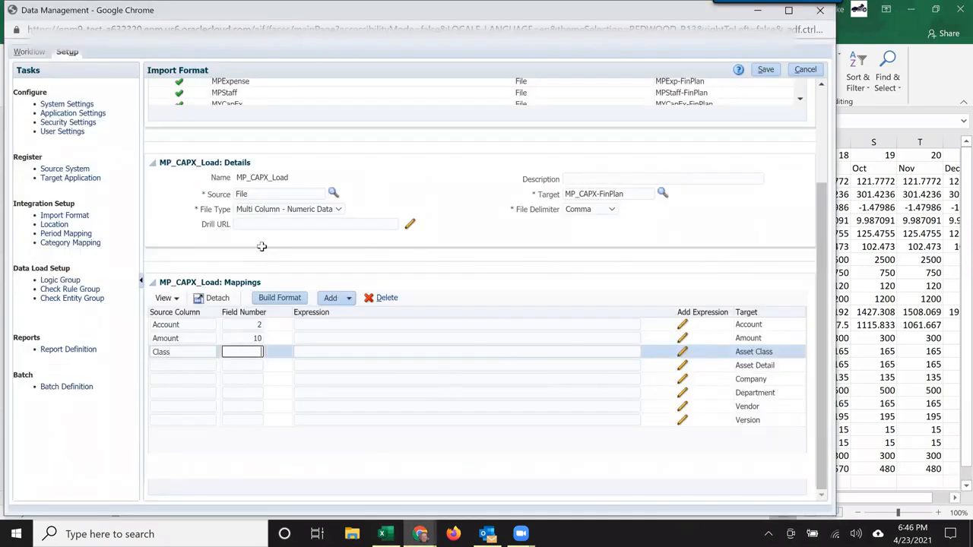
{"action": "key", "text": "alt+Tab"}
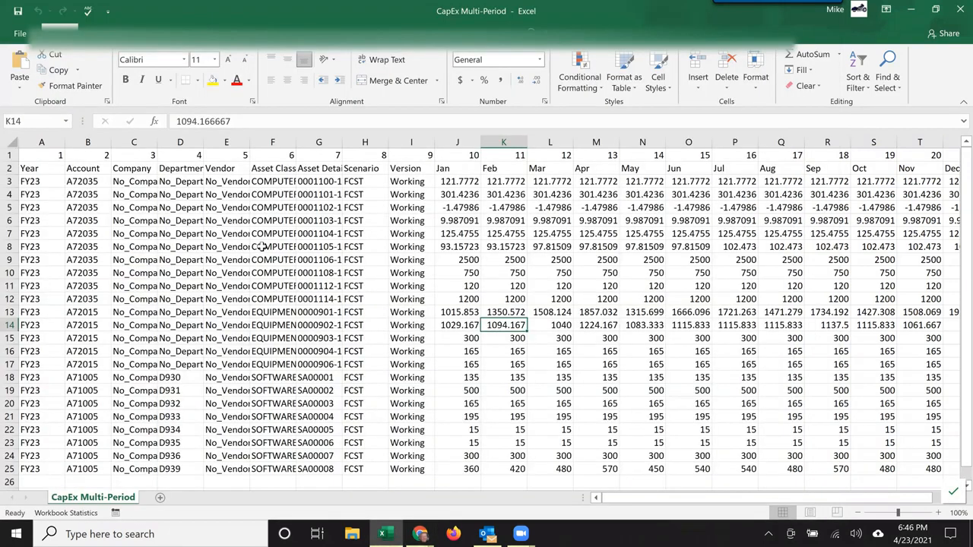
{"action": "key", "text": "alt+Tab"}
{"action": "type", "text": "6"}
{"action": "key", "text": "Tab"}
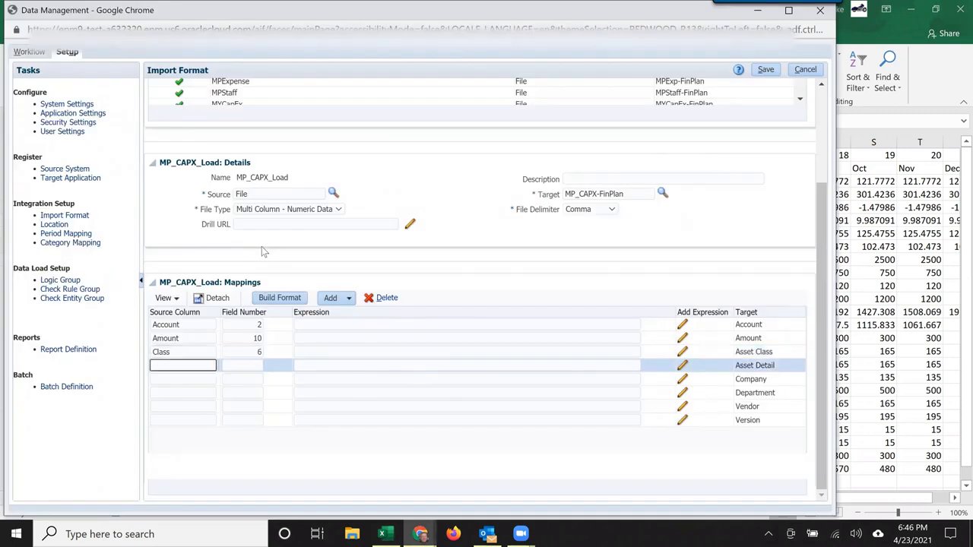
- Map the Asset Detail target to source column Detail, field number 7
{"action": "type", "text": "Detail"}
{"action": "key", "text": "Tab"}
{"action": "type", "text": "7"}
{"action": "key", "text": "Tab"}
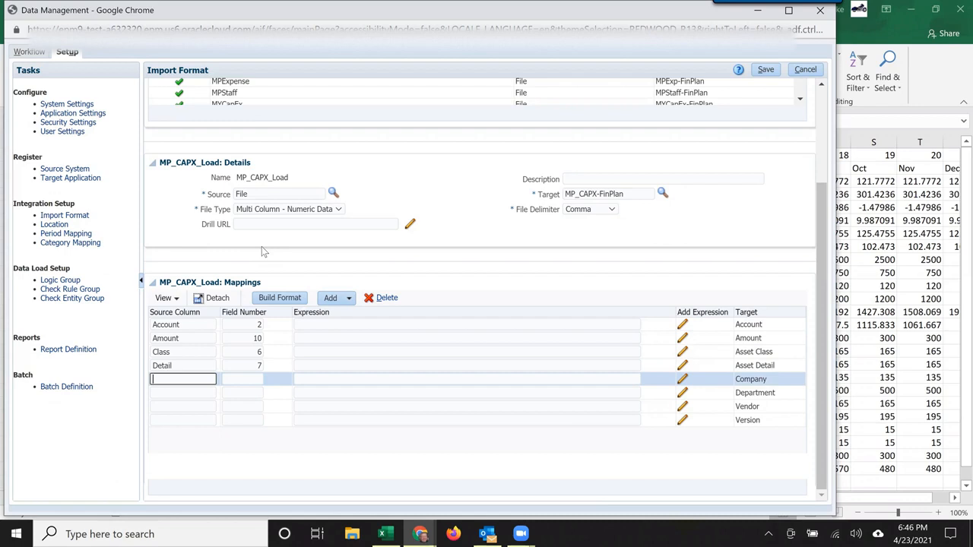
- Map the Company target to source column Comp, field number 3
{"action": "type", "text": "Comp"}
{"action": "key", "text": "Tab"}
{"action": "key", "text": "alt+Tab"}
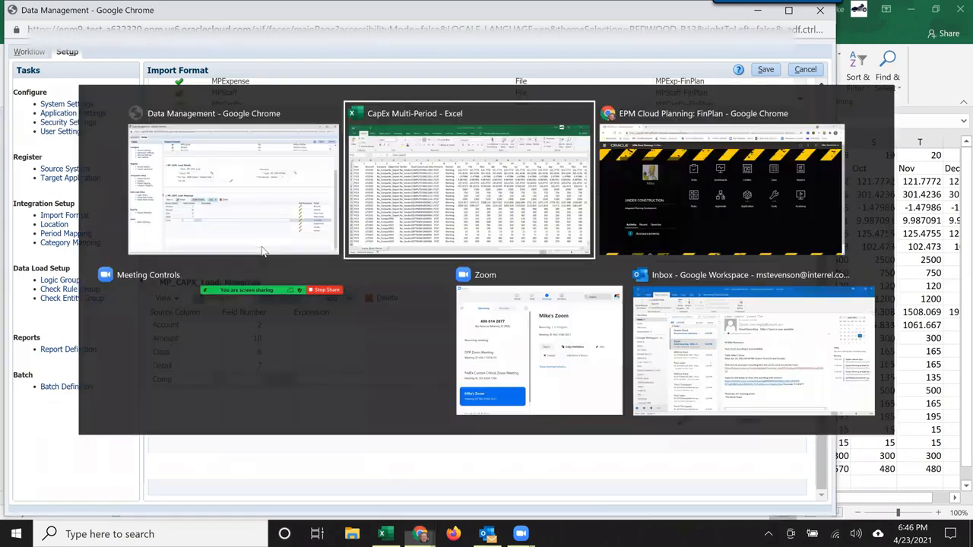
{"action": "key", "text": "Escape"}
{"action": "type", "text": "3"}
{"action": "key", "text": "Tab"}
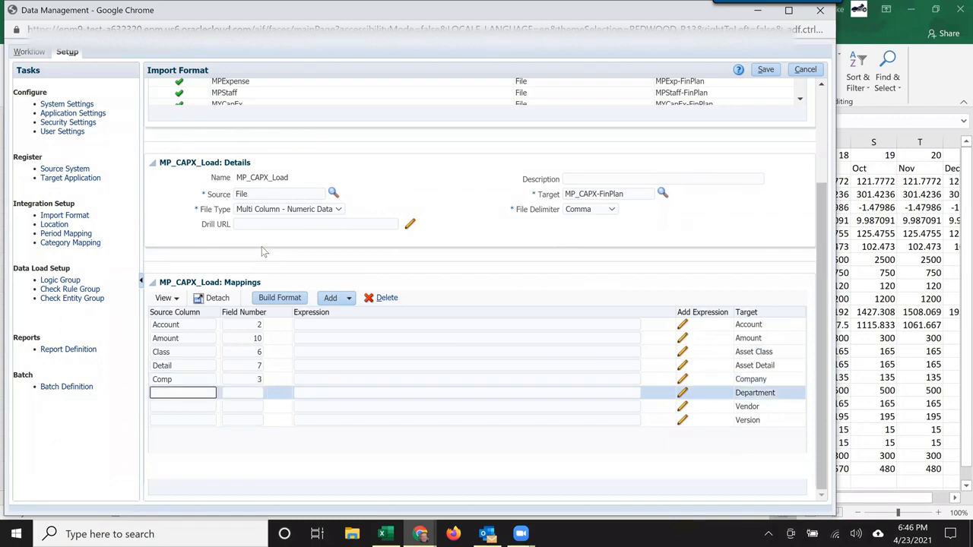
- Map the Department target to source column Dept, field number 4, checking the column position in the Excel workbook
{"action": "type", "text": "Dept"}
{"action": "key", "text": "Tab"}
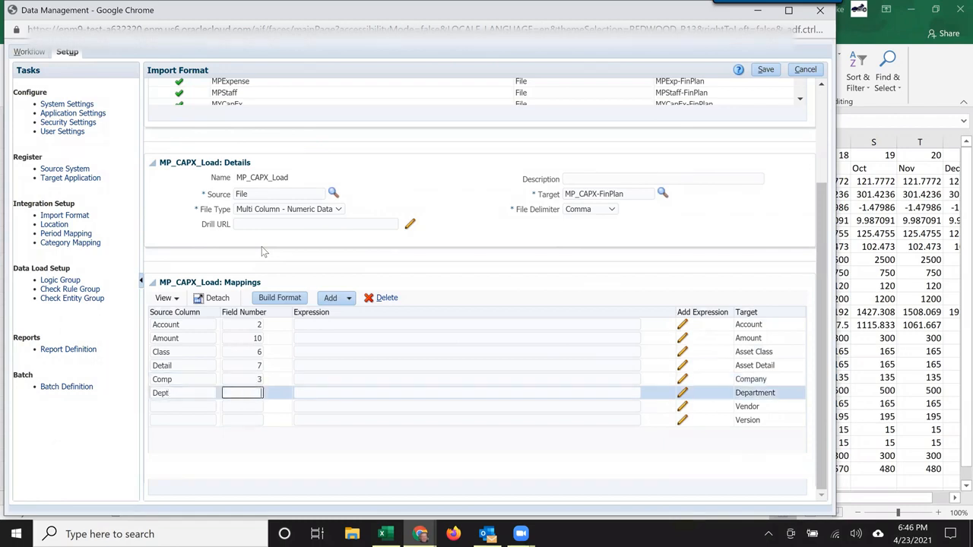
{"action": "key", "text": "alt+Tab"}
{"action": "key", "text": "alt+Tab"}
{"action": "type", "text": "4"}
{"action": "key", "text": "Tab"}
- Map the Vendor target to source column Vend, field number 5, checking the column position in the Excel workbook
{"action": "type", "text": "Vend"}
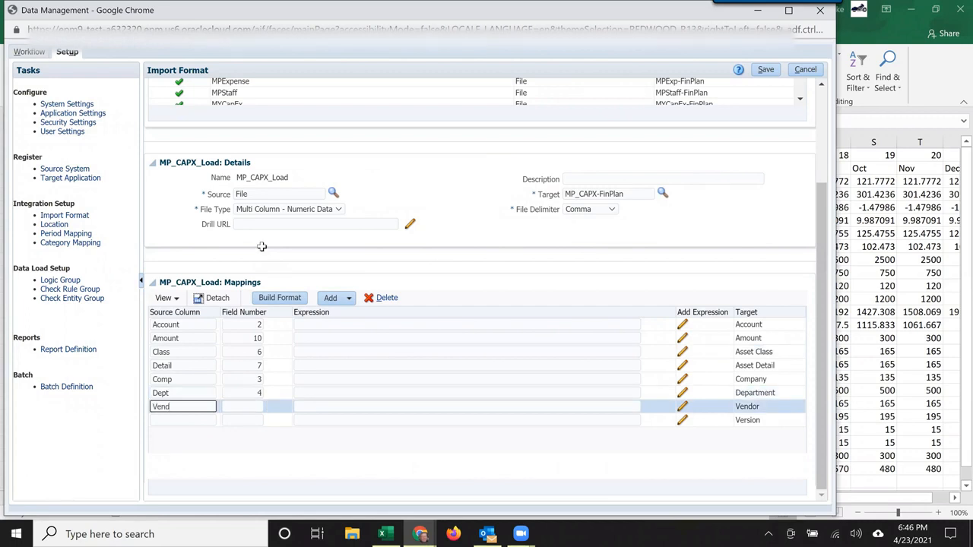
{"action": "key", "text": "alt+Tab"}
{"action": "key", "text": "alt+Tab"}
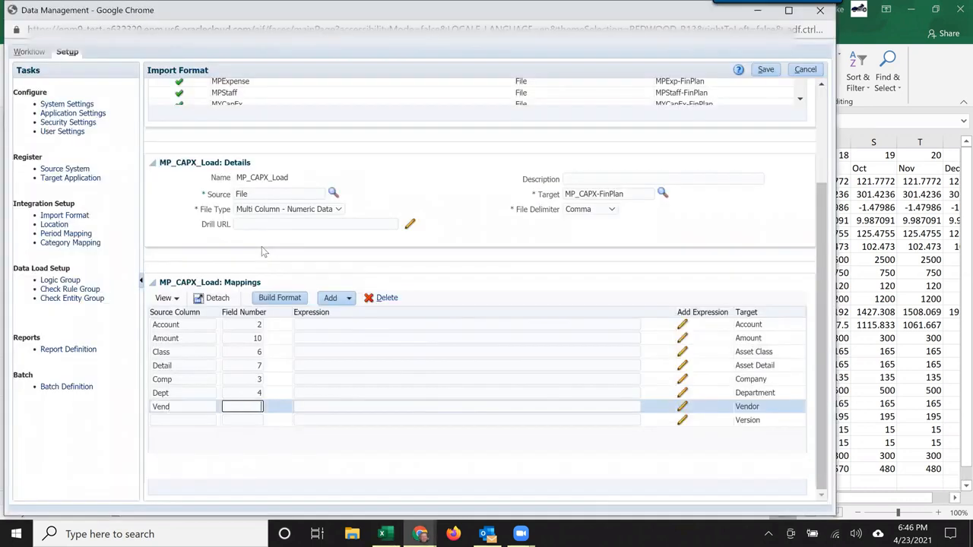
{"action": "key", "text": "Tab"}
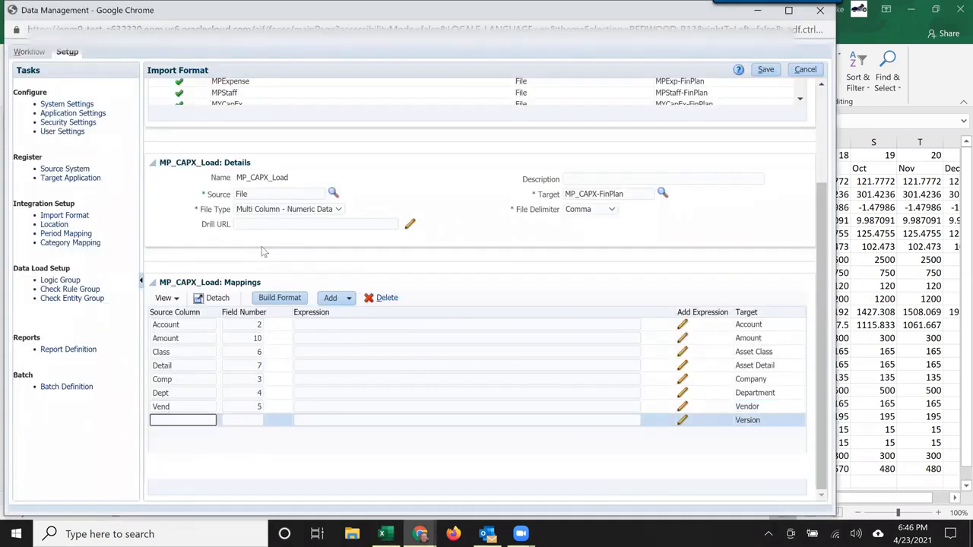
- Map the Version target to source column Version, field number 9, and save the import format
{"action": "type", "text": "Version"}
{"action": "key", "text": "Tab"}
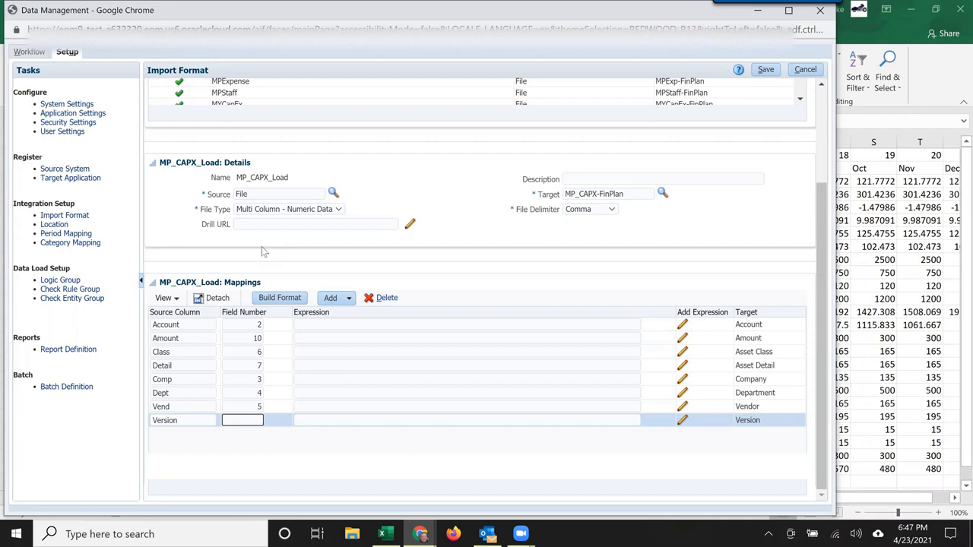
{"action": "type", "text": "9"}
{"action": "left_click", "coordinate": [766, 69]}
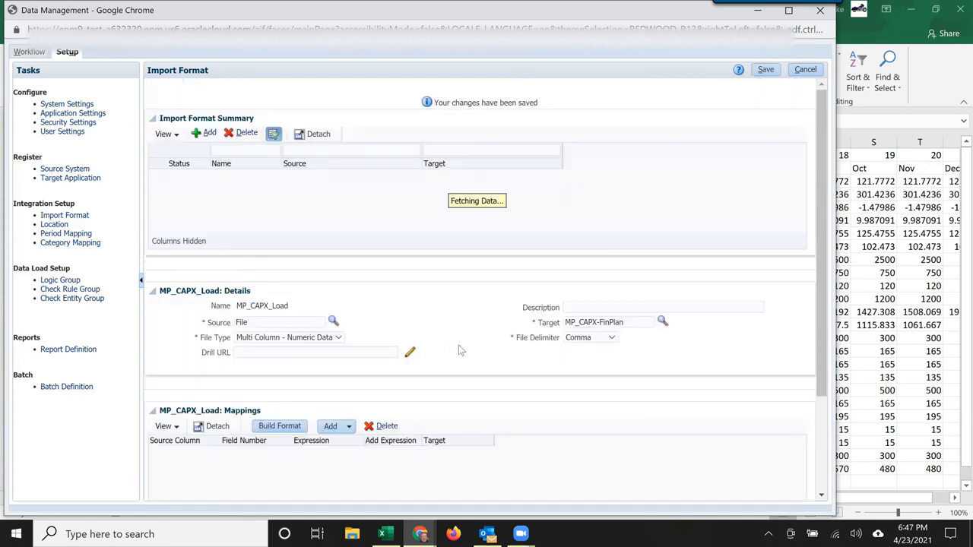
- Add a Column=start,end expression with the value 10,21 to the Amount mapping, checking the month columns in Excel, and save the import format
{"action": "scroll", "coordinate": [472, 441], "scroll_direction": "down", "scroll_amount": 1}
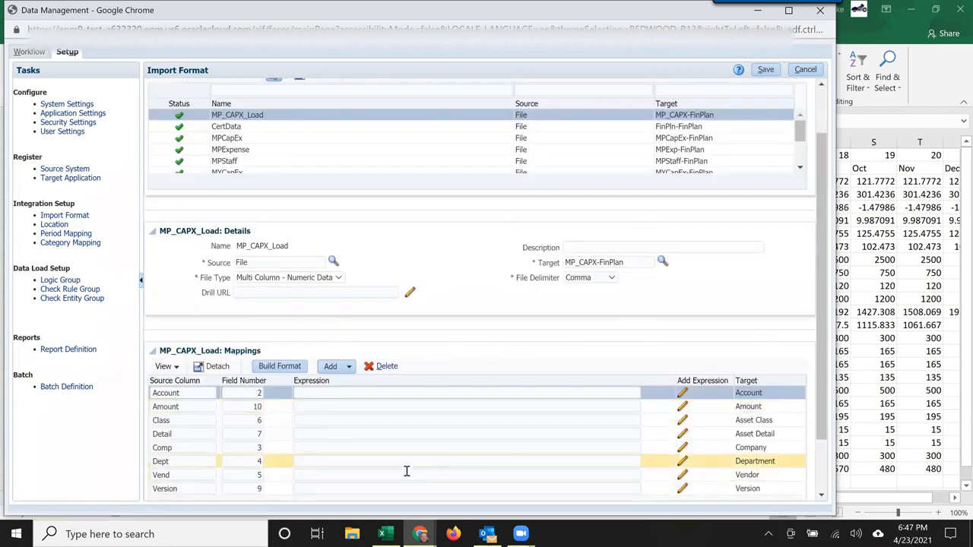
{"action": "scroll", "coordinate": [407, 471], "scroll_direction": "down", "scroll_amount": 1}
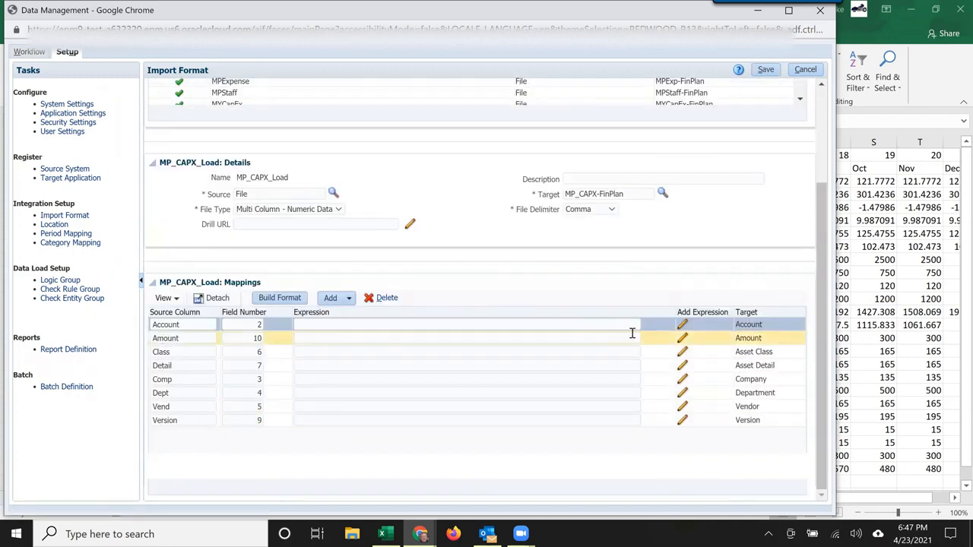
{"action": "left_click", "coordinate": [683, 342]}
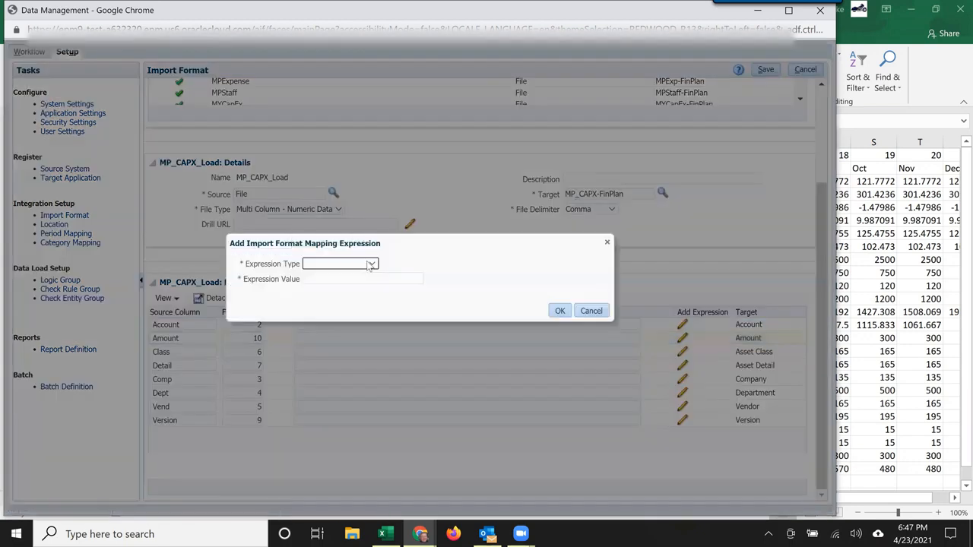
{"action": "left_click", "coordinate": [370, 264]}
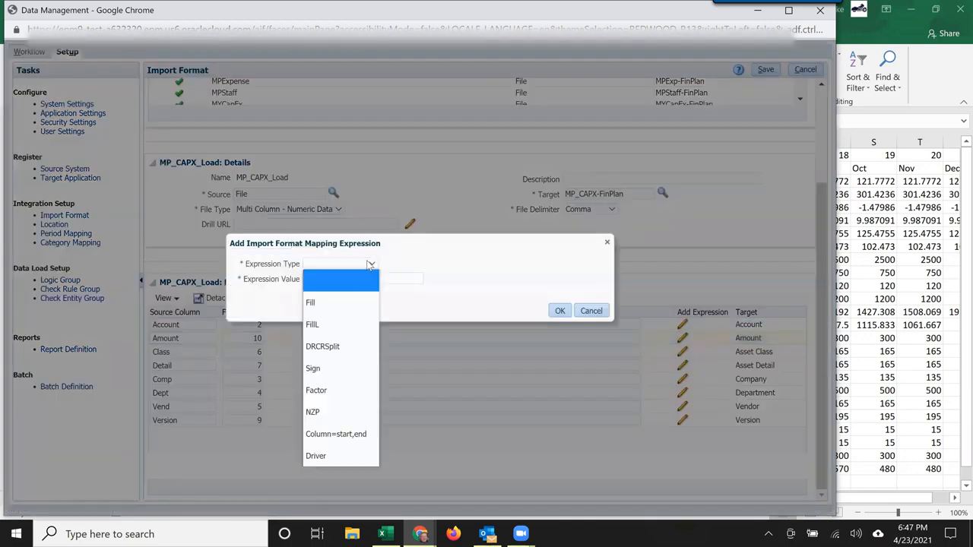
{"action": "left_click", "coordinate": [349, 437]}
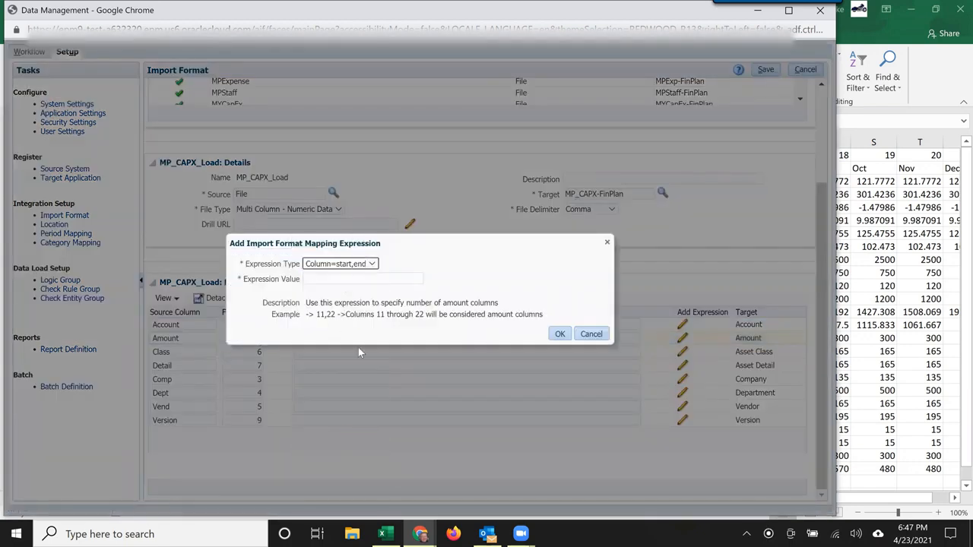
{"action": "left_click", "coordinate": [339, 266]}
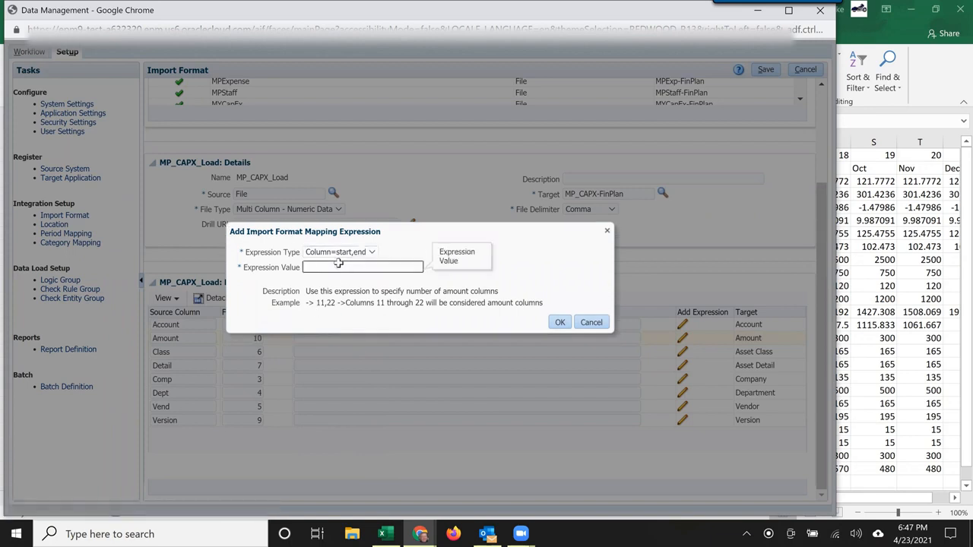
{"action": "key", "text": "alt+Tab"}
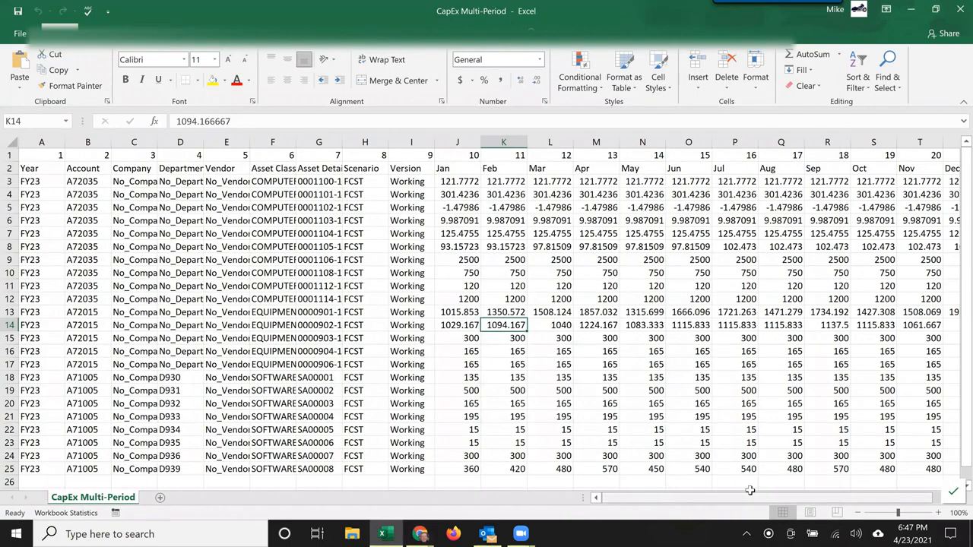
{"action": "scroll", "coordinate": [440, 330], "scroll_direction": "right", "scroll_amount": 1}
{"action": "key", "text": "alt+Tab"}
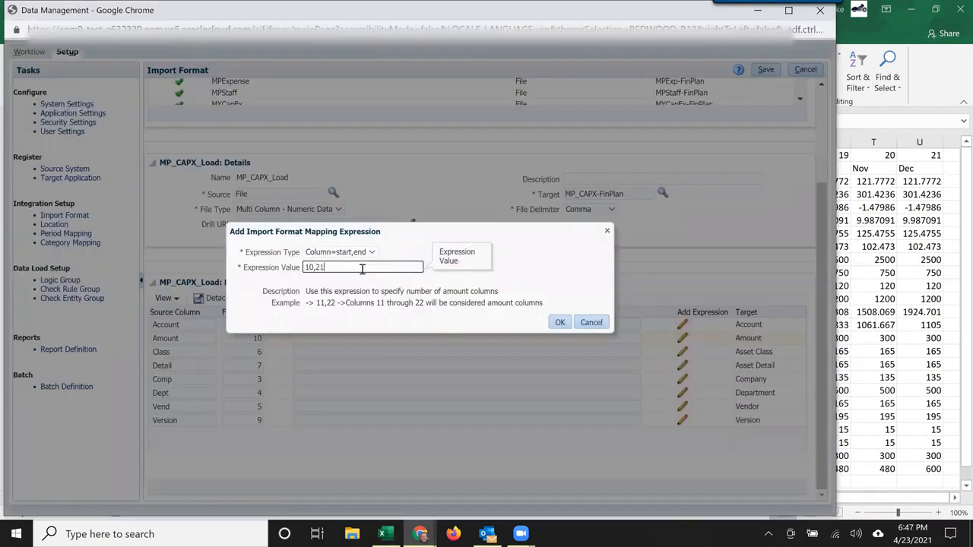
{"action": "left_click", "coordinate": [561, 323]}
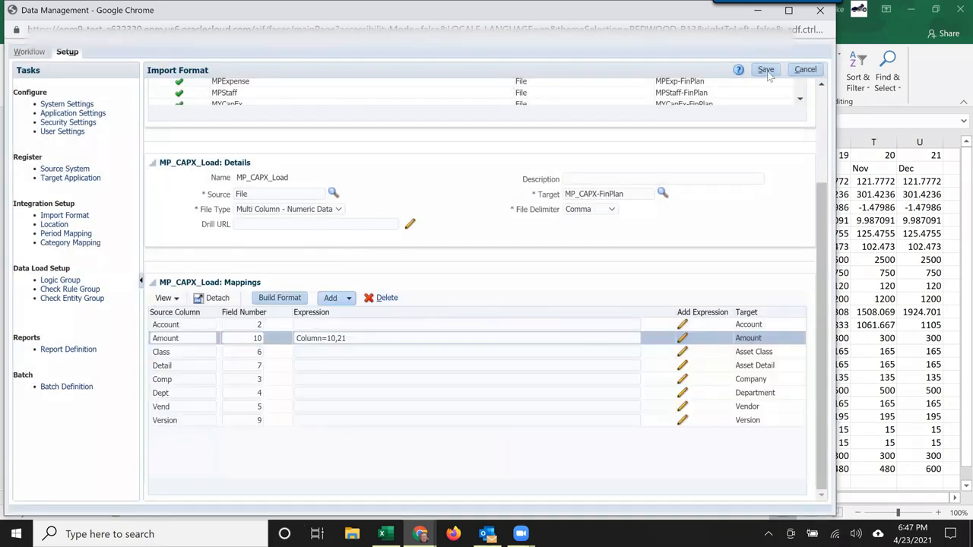
{"action": "left_click", "coordinate": [767, 72]}
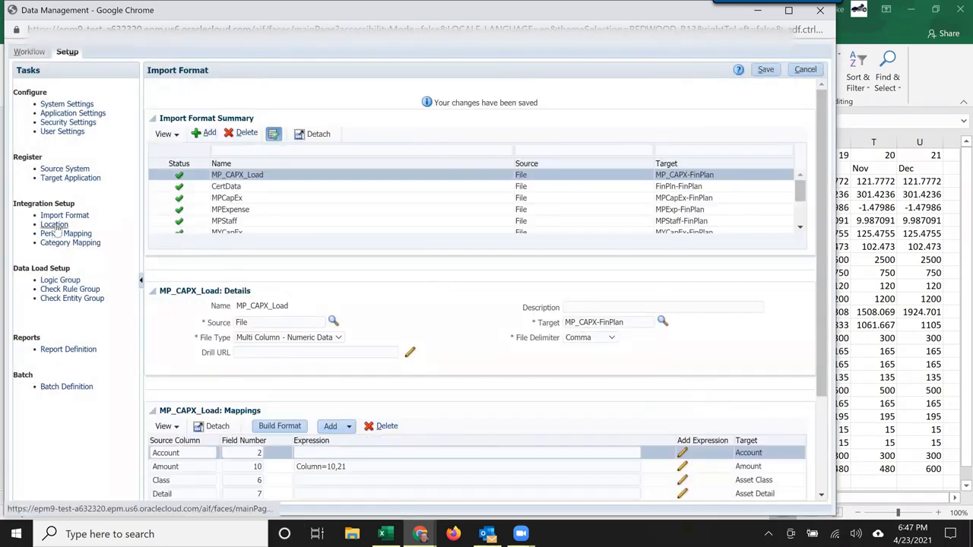
- Add a location named MP_CAPX_Load and assign it the MP_CAPX_Load import format
{"action": "left_click", "coordinate": [55, 227]}
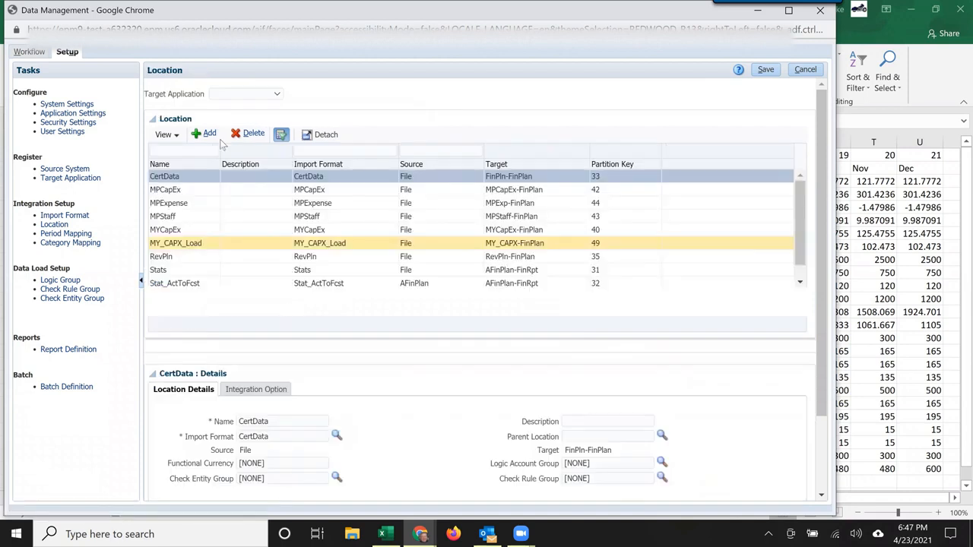
{"action": "left_click", "coordinate": [209, 135]}
{"action": "left_click", "coordinate": [301, 420]}
{"action": "type", "text": "MP_CAPX_Load"}
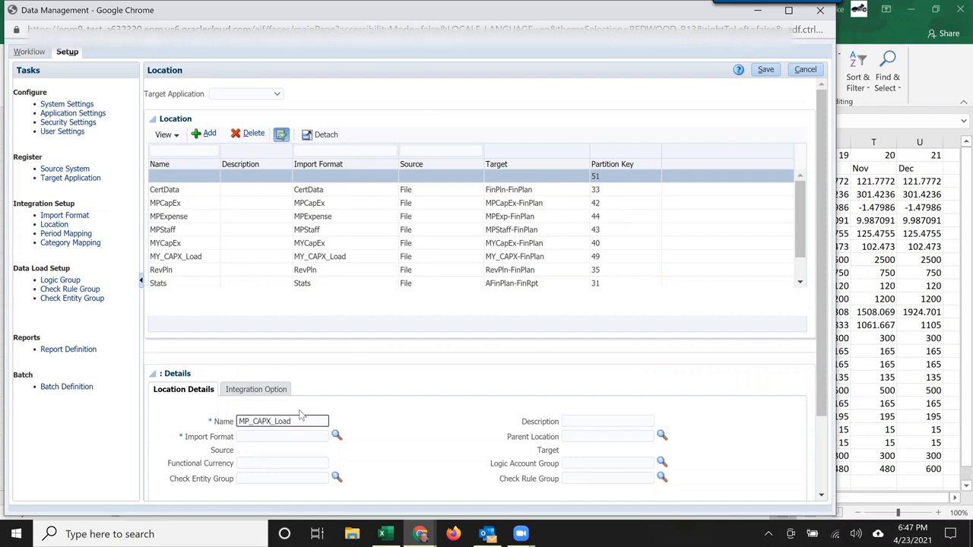
{"action": "left_click", "coordinate": [337, 436]}
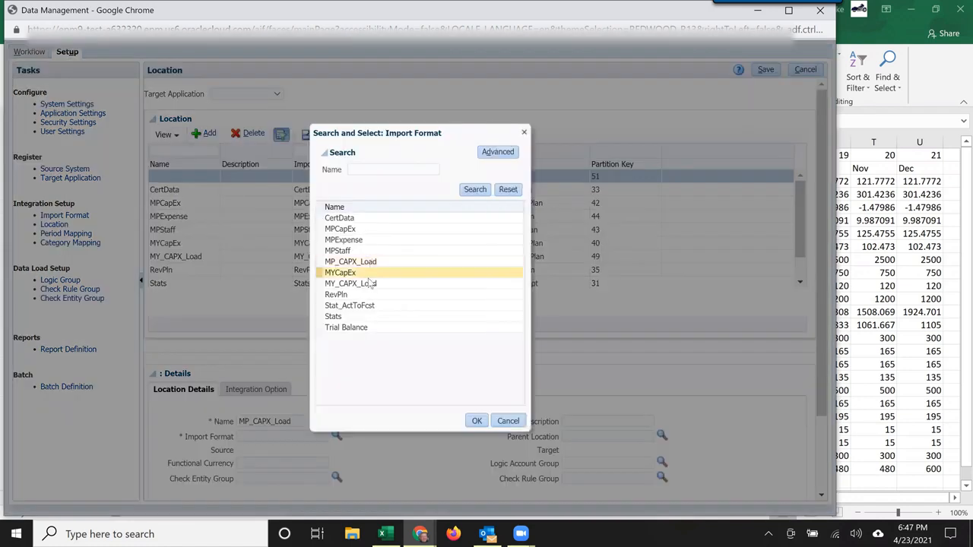
{"action": "left_click", "coordinate": [370, 283]}
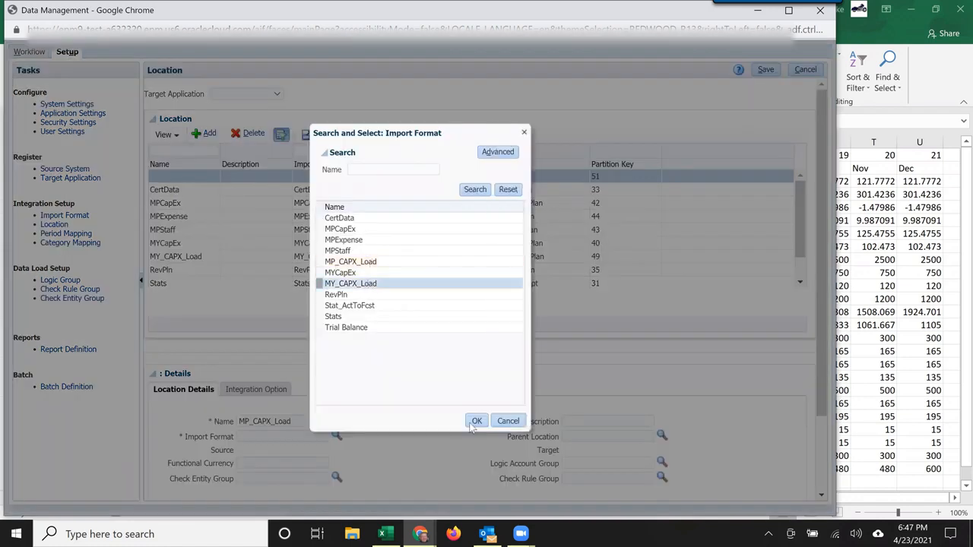
{"action": "left_click", "coordinate": [380, 263]}
{"action": "left_click", "coordinate": [478, 422]}
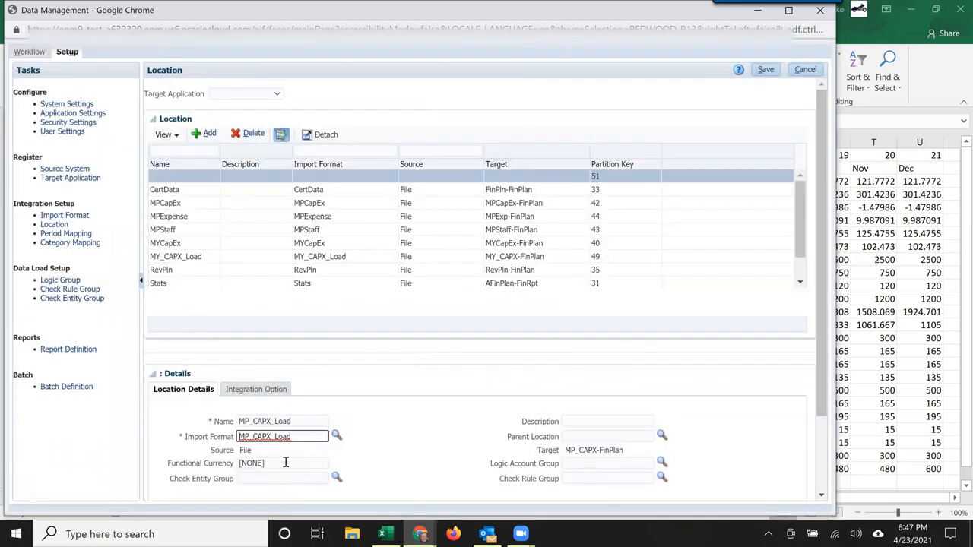
- Set the location's Check Entity Group, Logic Account Group and Check Rule Group to [NONE] and save the location
{"action": "key", "text": "Tab"}
{"action": "left_click", "coordinate": [272, 481]}
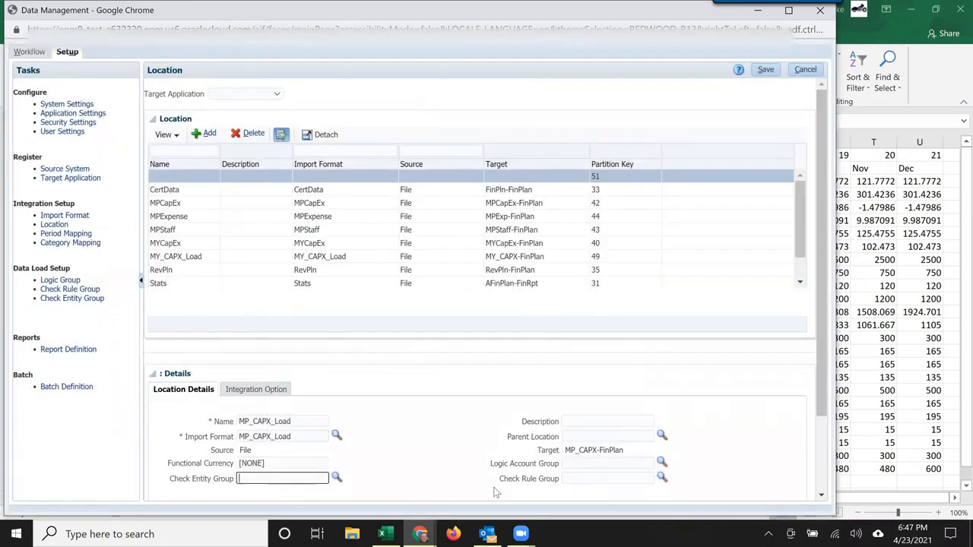
{"action": "left_click", "coordinate": [596, 460]}
{"action": "left_click", "coordinate": [612, 480]}
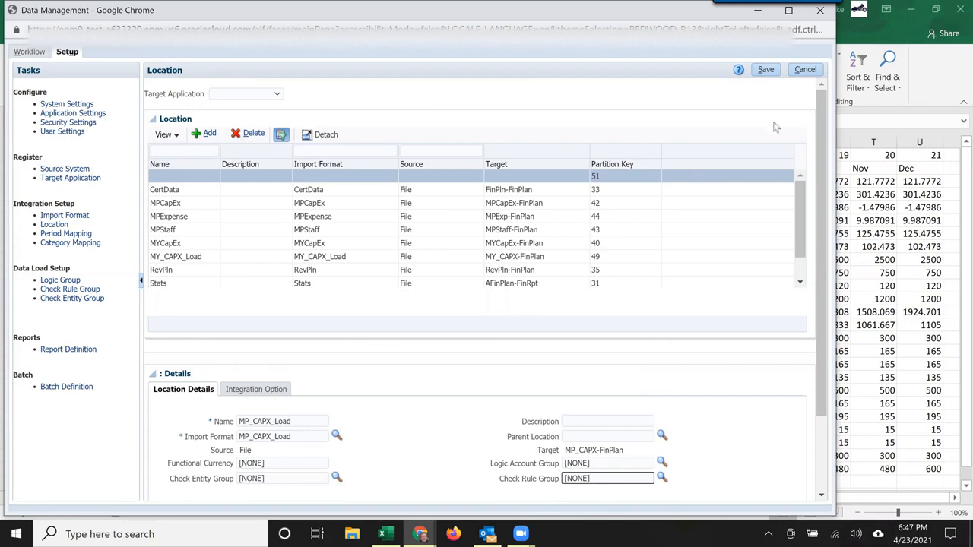
{"action": "left_click", "coordinate": [766, 70]}
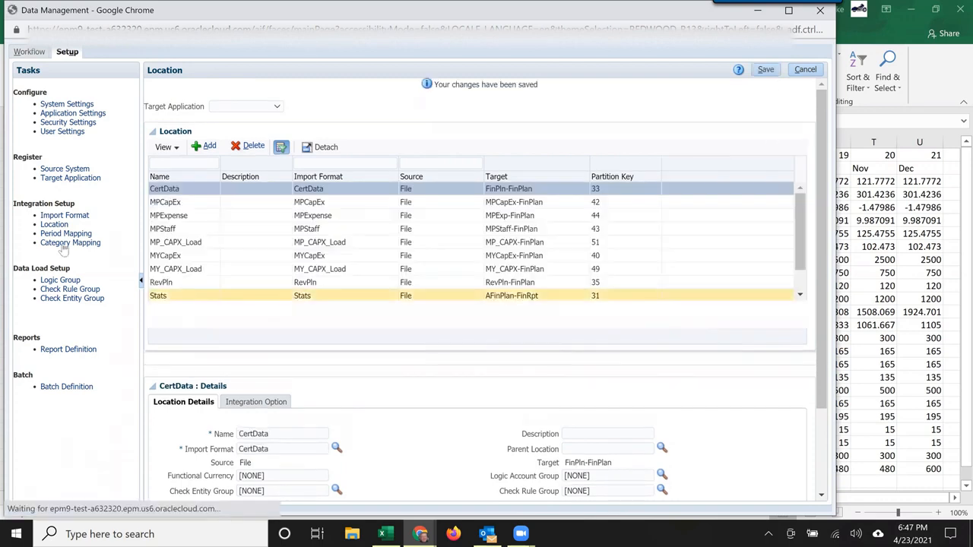
- Review the global period mappings and the global category mappings
{"action": "left_click", "coordinate": [79, 234]}
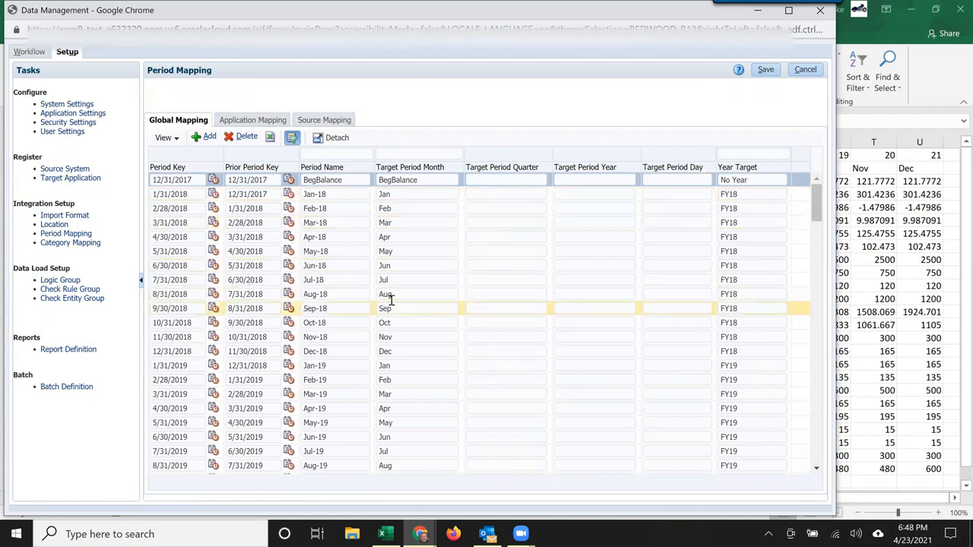
{"action": "left_click", "coordinate": [46, 243]}
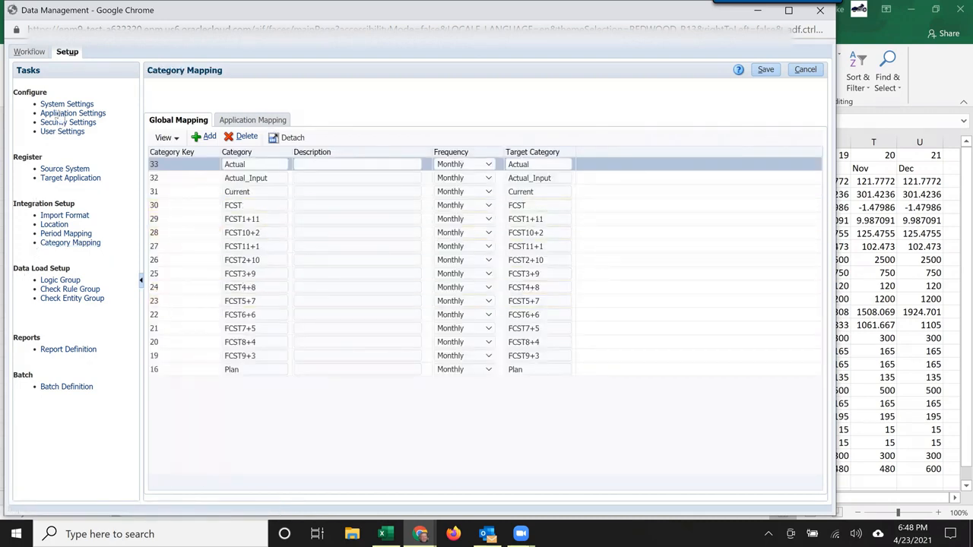
- Set the point of view location to MP_CAPX_Load for the data load rule and make it the default, checking the Excel source data
{"action": "left_click", "coordinate": [29, 52]}
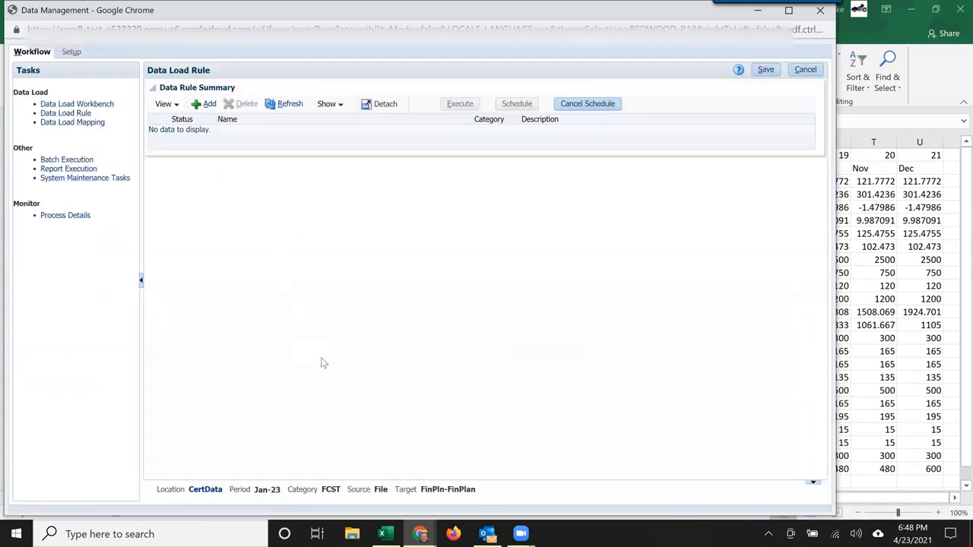
{"action": "left_click", "coordinate": [205, 490]}
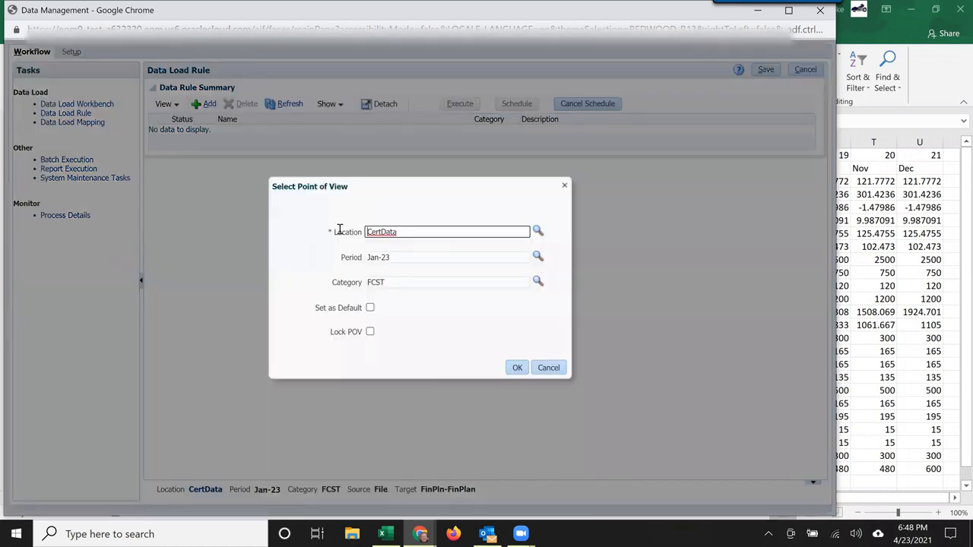
{"action": "key", "text": "BackSpace"}
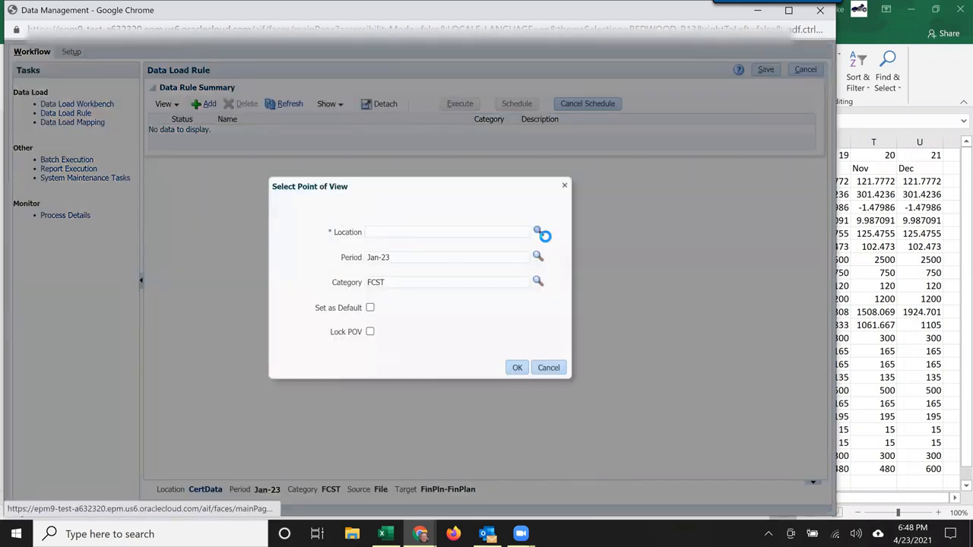
{"action": "left_click", "coordinate": [538, 231]}
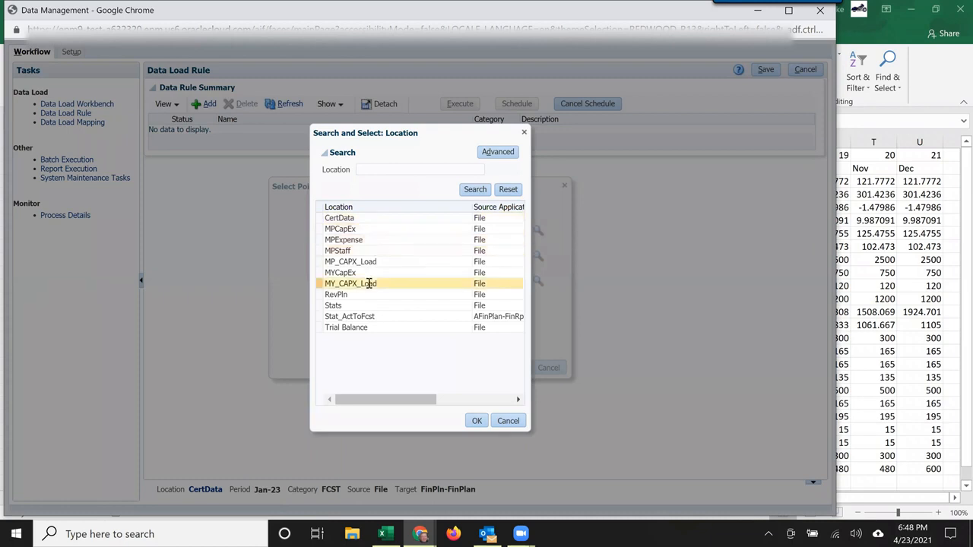
{"action": "left_click", "coordinate": [360, 263]}
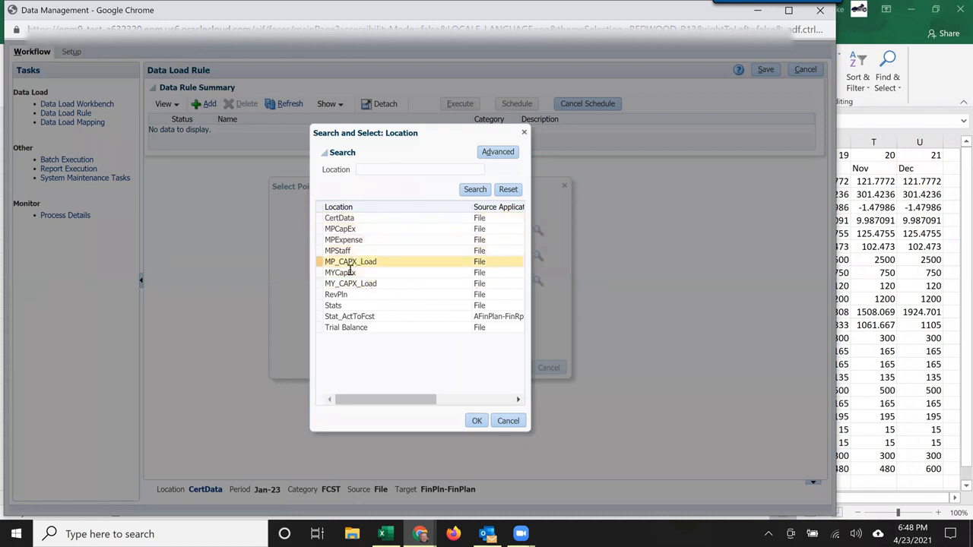
{"action": "left_click", "coordinate": [471, 422]}
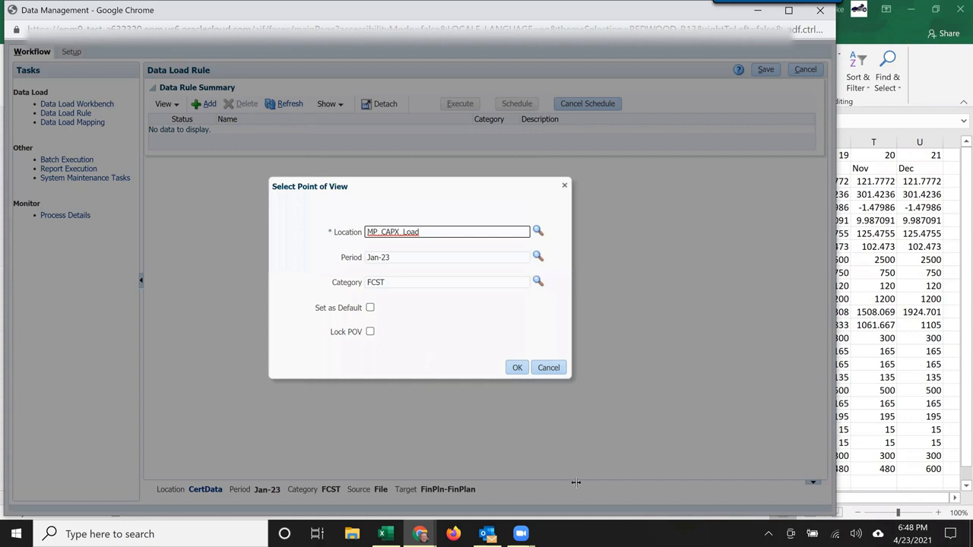
{"action": "key", "text": "alt+Tab"}
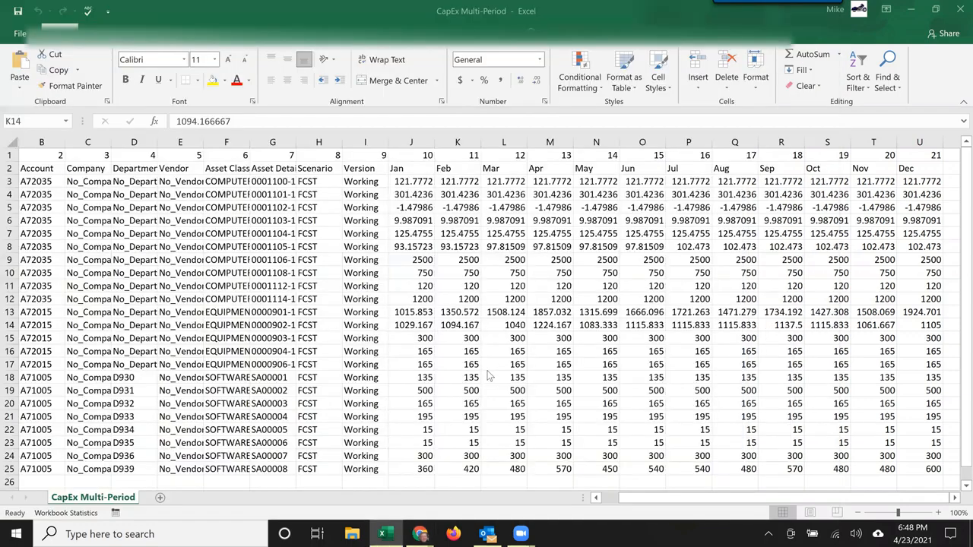
{"action": "key", "text": "alt+Tab"}
{"action": "left_click", "coordinate": [370, 307]}
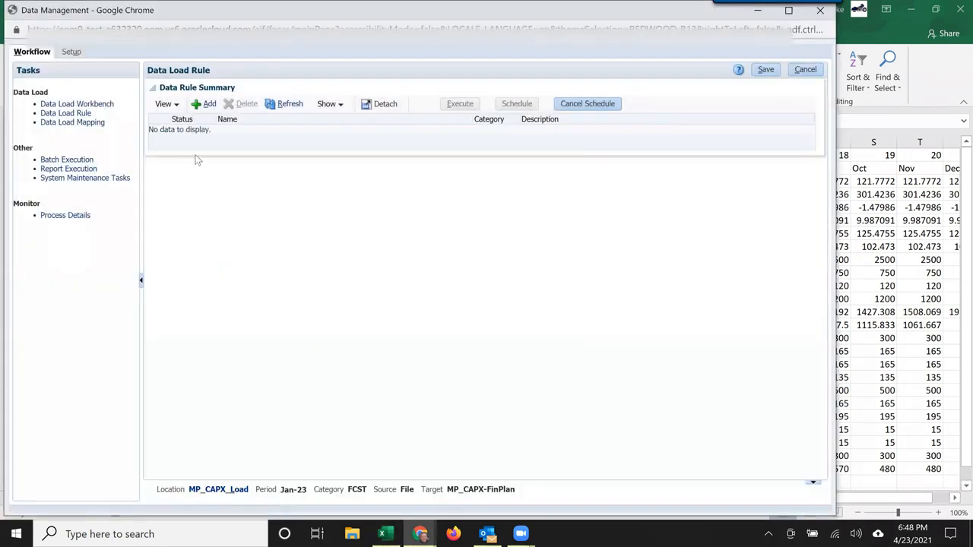
- Add a data load rule named MP_CAPX_Load with the MP_CAPX_Load import format and the CapExPln target plan type
{"action": "left_click", "coordinate": [208, 105]}
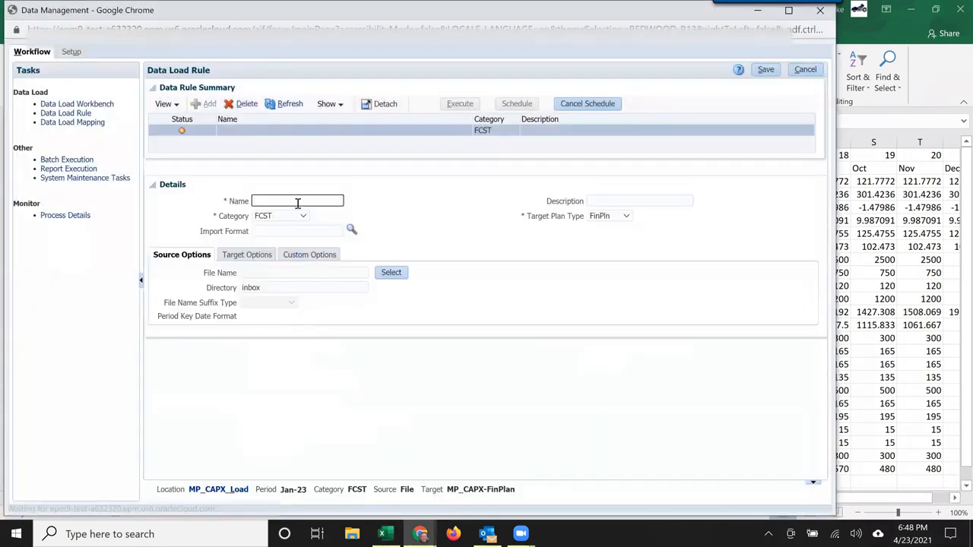
{"action": "left_click", "coordinate": [307, 199]}
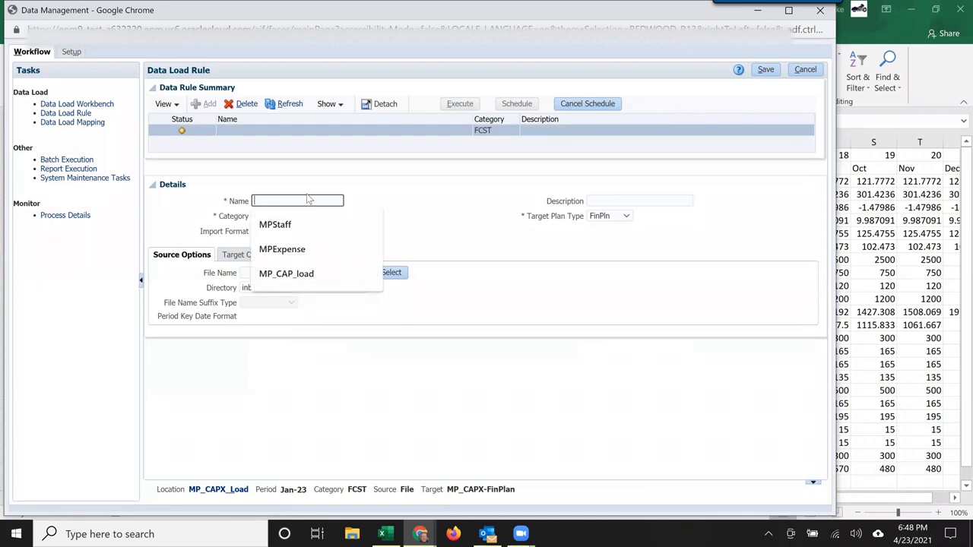
{"action": "type", "text": "MP_CAPX_Load"}
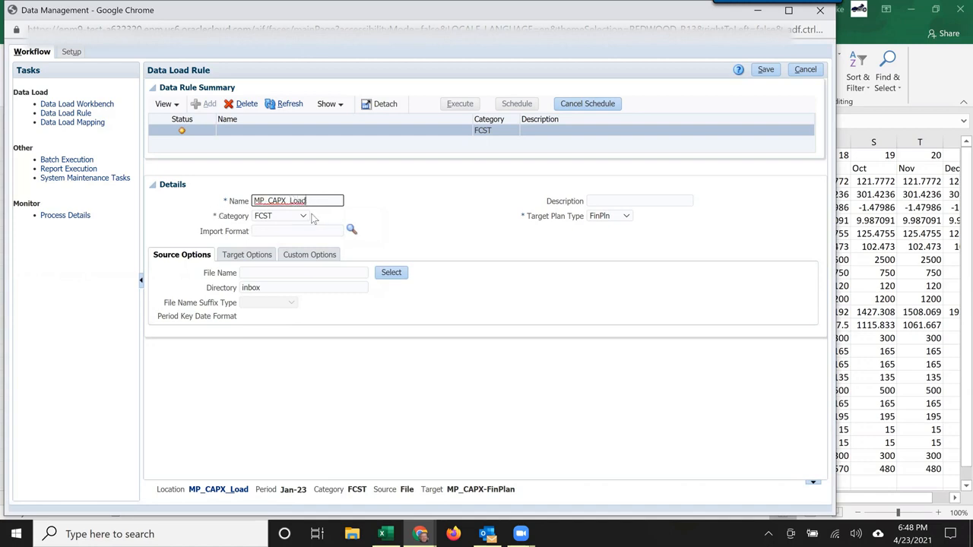
{"action": "left_click", "coordinate": [354, 230]}
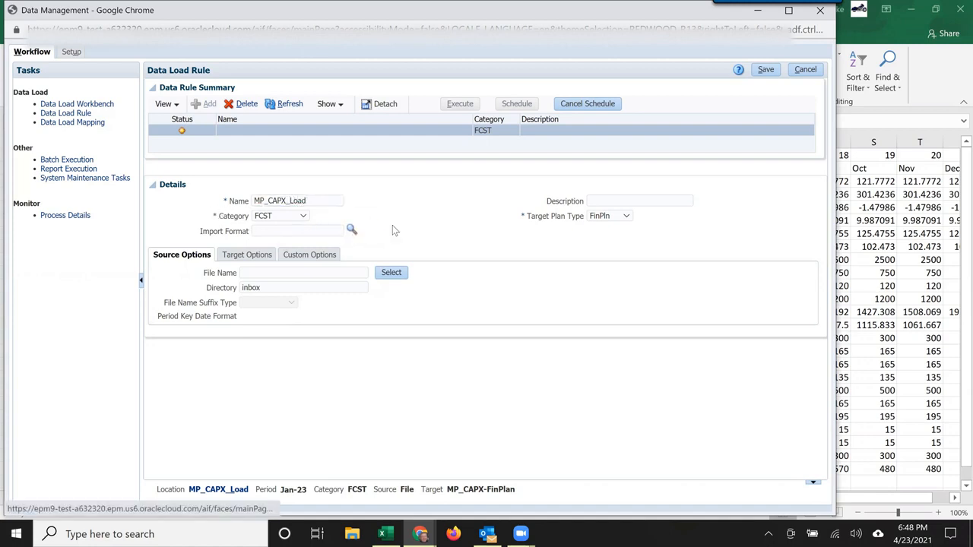
{"action": "left_click", "coordinate": [365, 190]}
{"action": "left_click", "coordinate": [477, 394]}
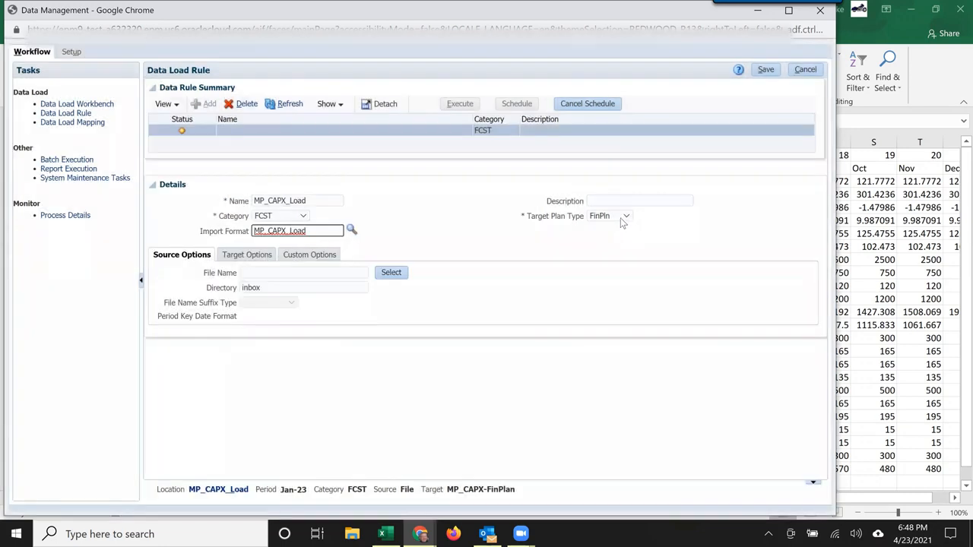
{"action": "left_click", "coordinate": [623, 218]}
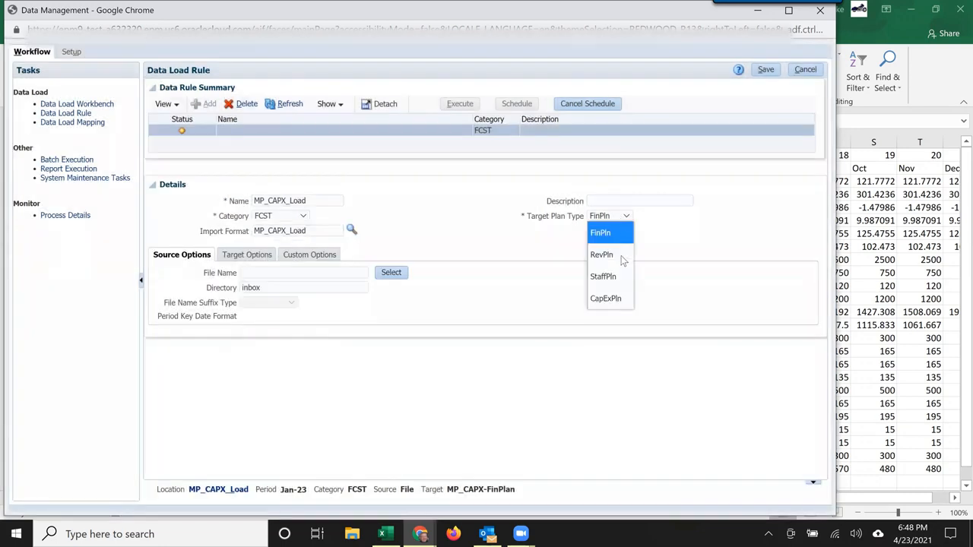
{"action": "left_click", "coordinate": [617, 299]}
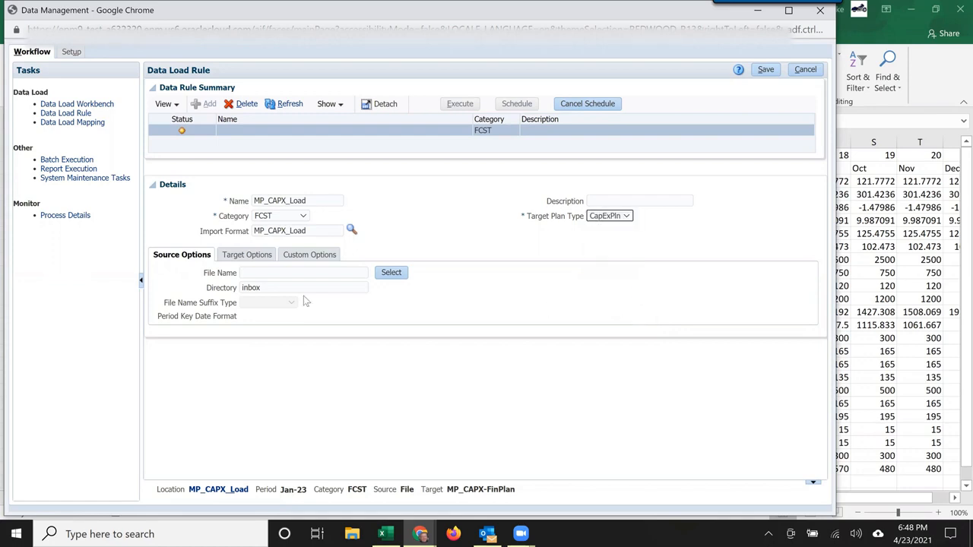
- Choose MPCapEx_Test.csv from the inbox folder as the rule's source file and save the data load rule
{"action": "left_click", "coordinate": [391, 272]}
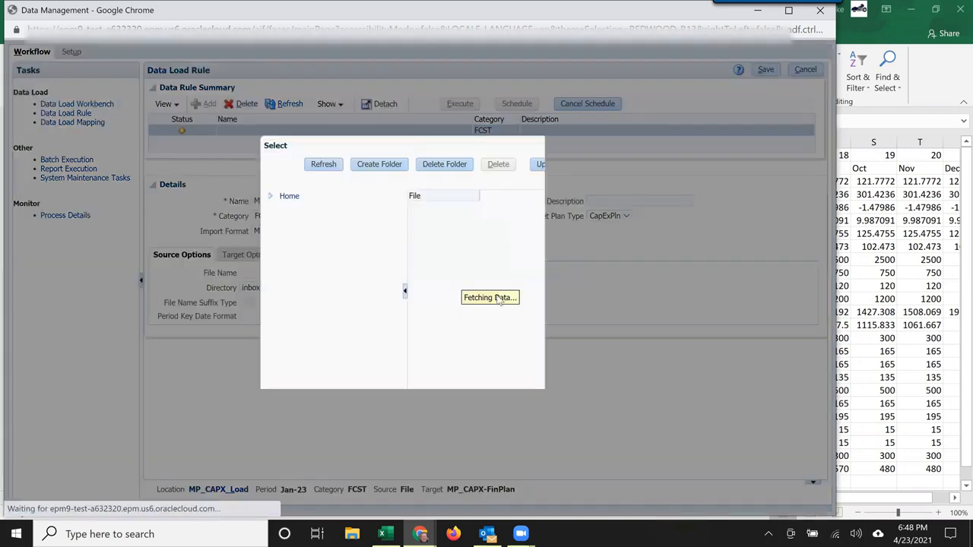
{"action": "left_click", "coordinate": [268, 198]}
{"action": "left_click", "coordinate": [295, 207]}
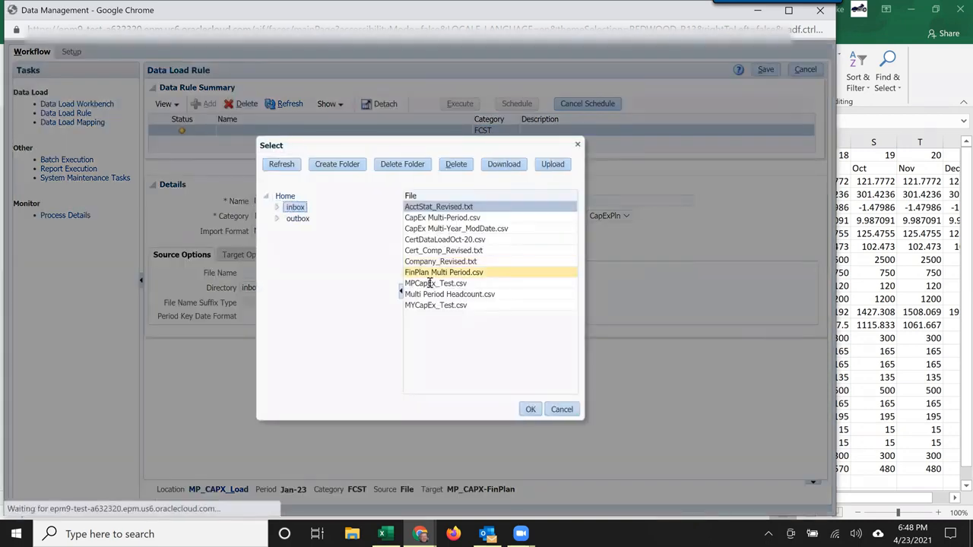
{"action": "left_click", "coordinate": [427, 284]}
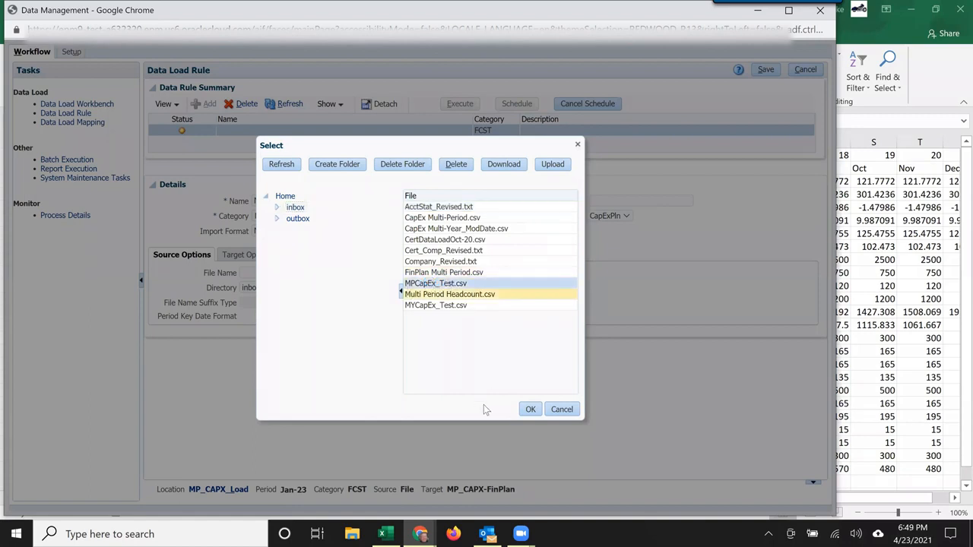
{"action": "left_click", "coordinate": [531, 411]}
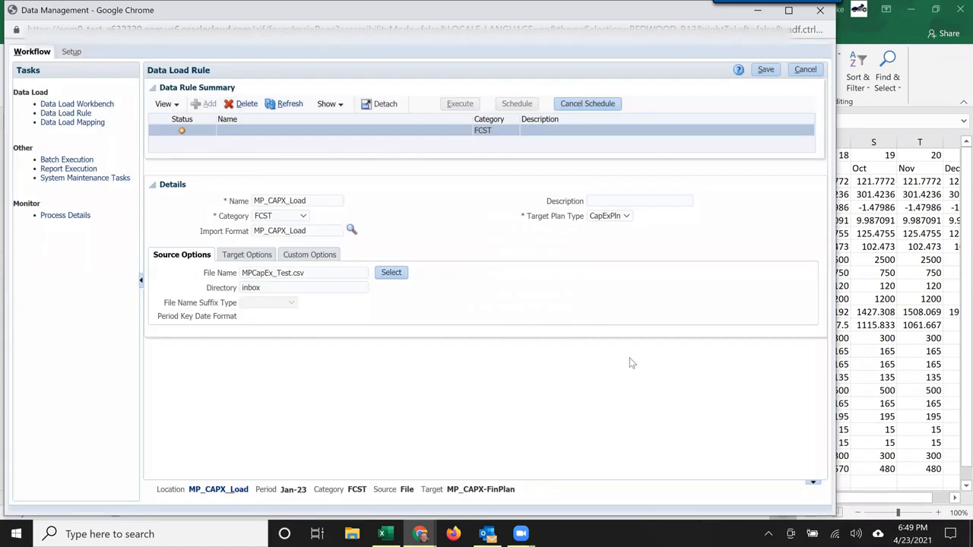
{"action": "left_click", "coordinate": [764, 69]}
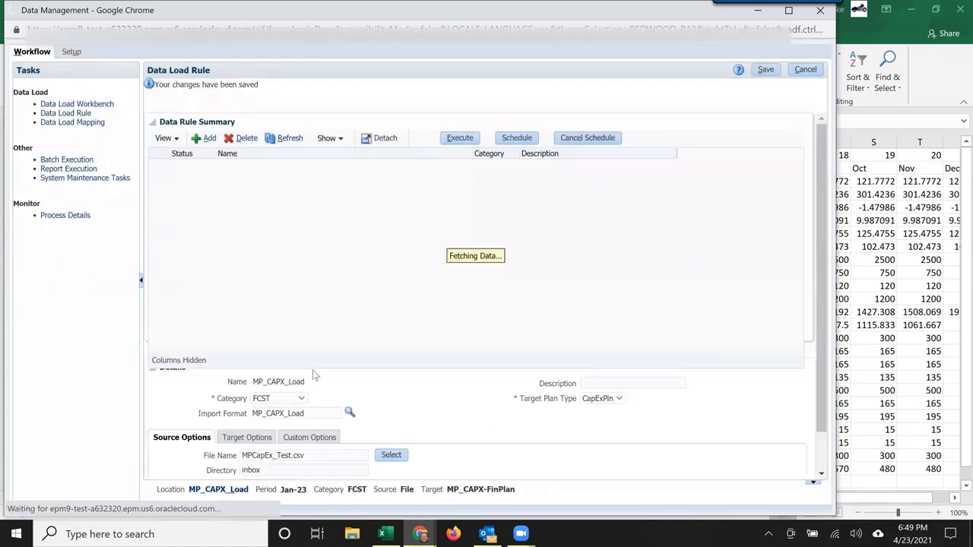
- Add a Like data load mapping for the Account dimension with source value * and target value CPX_*
{"action": "left_click", "coordinate": [83, 125]}
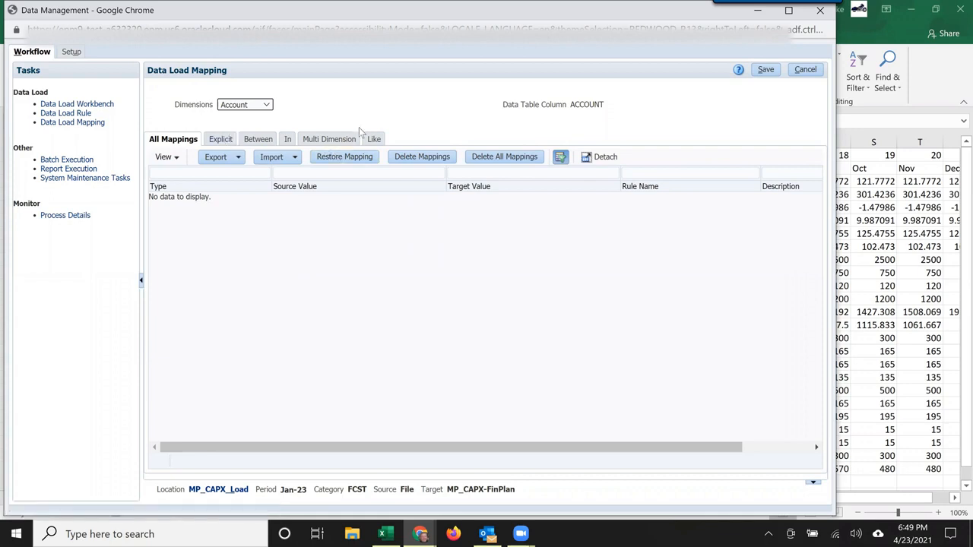
{"action": "left_click", "coordinate": [374, 139]}
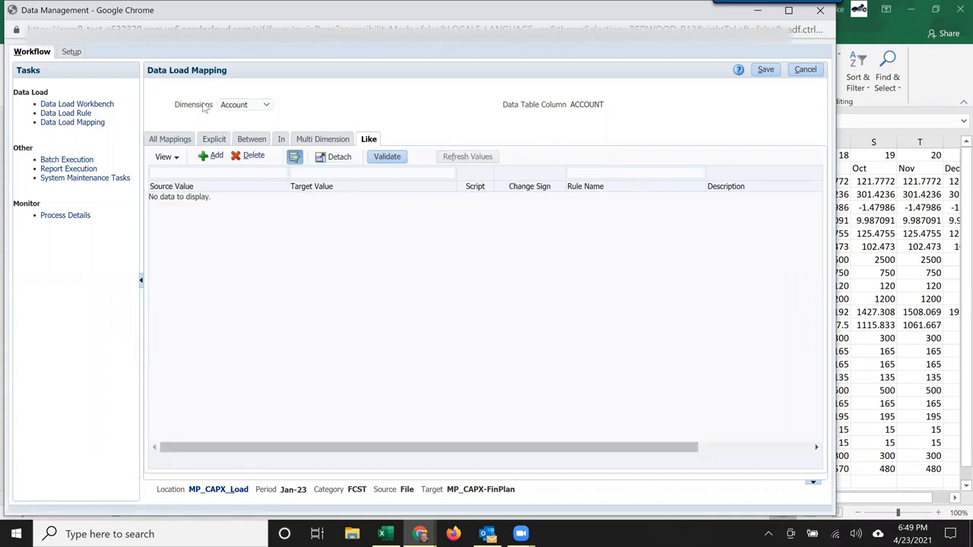
{"action": "left_click", "coordinate": [214, 156]}
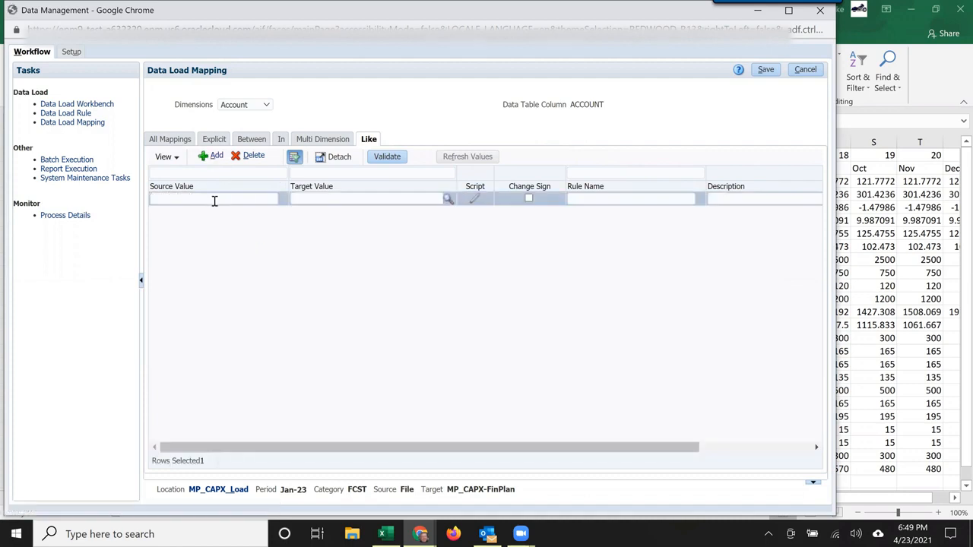
{"action": "type", "text": "*"}
{"action": "key", "text": "Tab"}
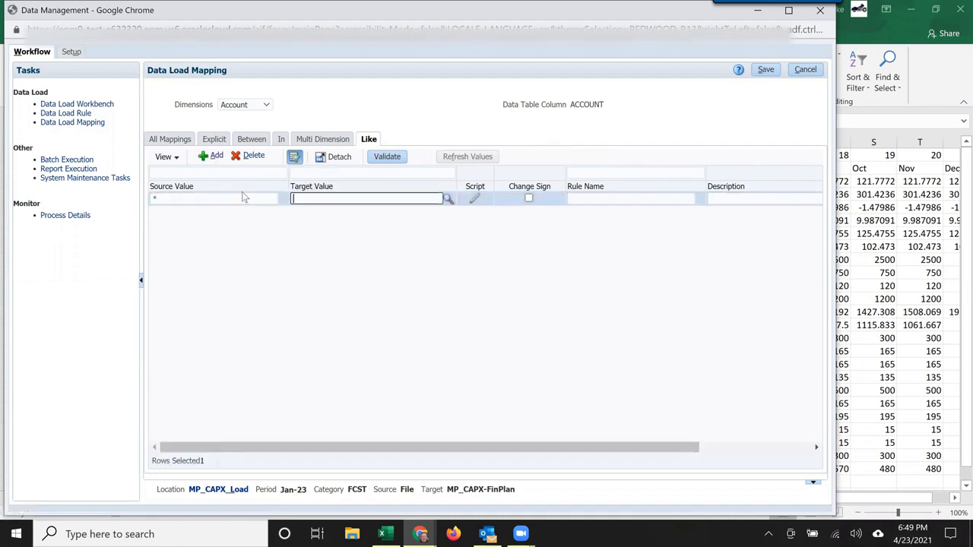
{"action": "type", "text": "CPX_"}
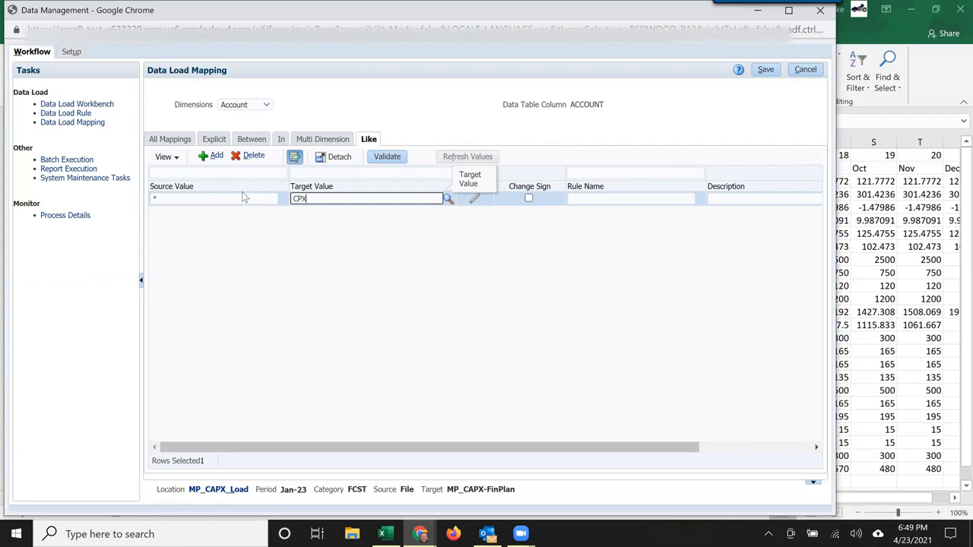
{"action": "type", "text": "*"}
- Name the Account mapping rule Acct and save the mapping
{"action": "key", "text": "Tab"}
{"action": "key", "text": "Tab"}
{"action": "type", "text": "Acct"}
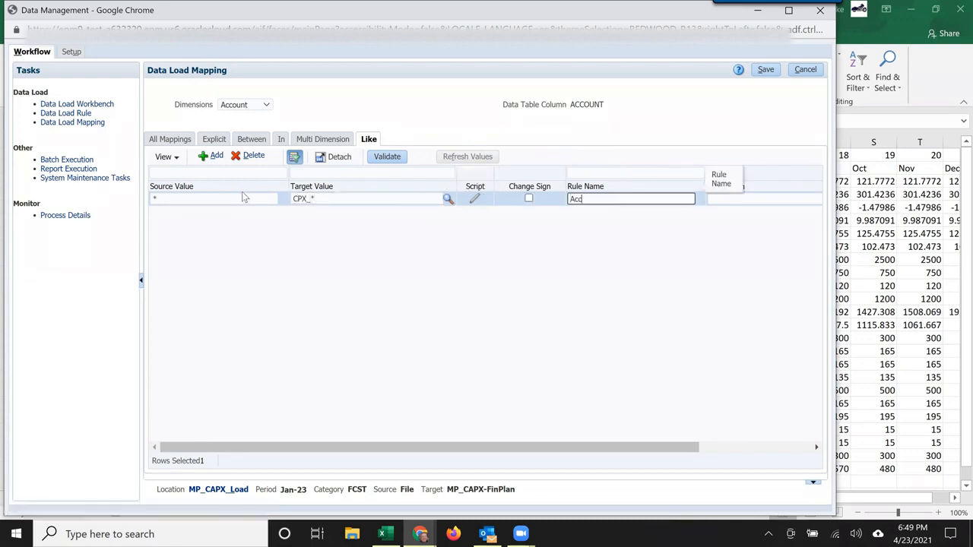
{"action": "key", "text": "Tab"}
{"action": "key", "text": "Tab"}
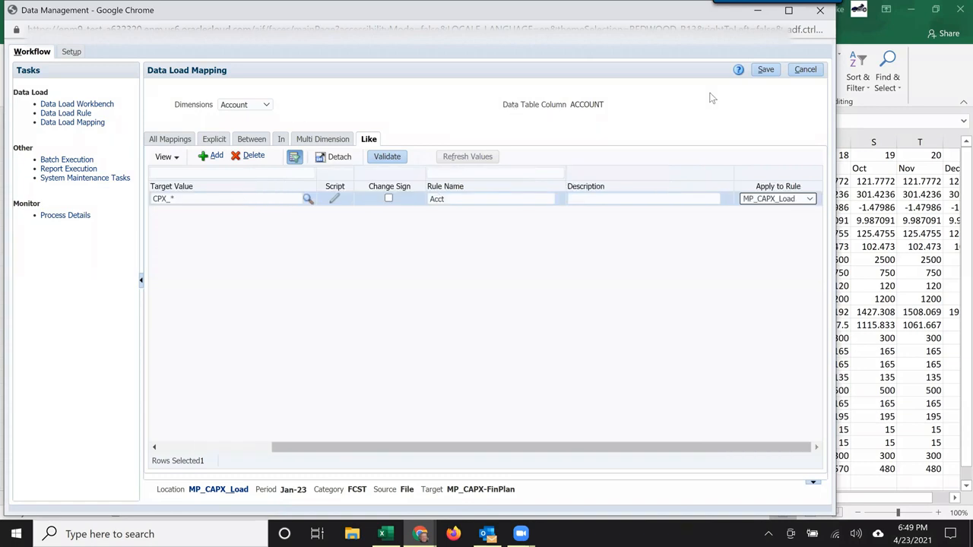
{"action": "left_click", "coordinate": [763, 69]}
- Add a Like mapping for the Asset Class dimension with * as both the source and target value
{"action": "left_click", "coordinate": [266, 108]}
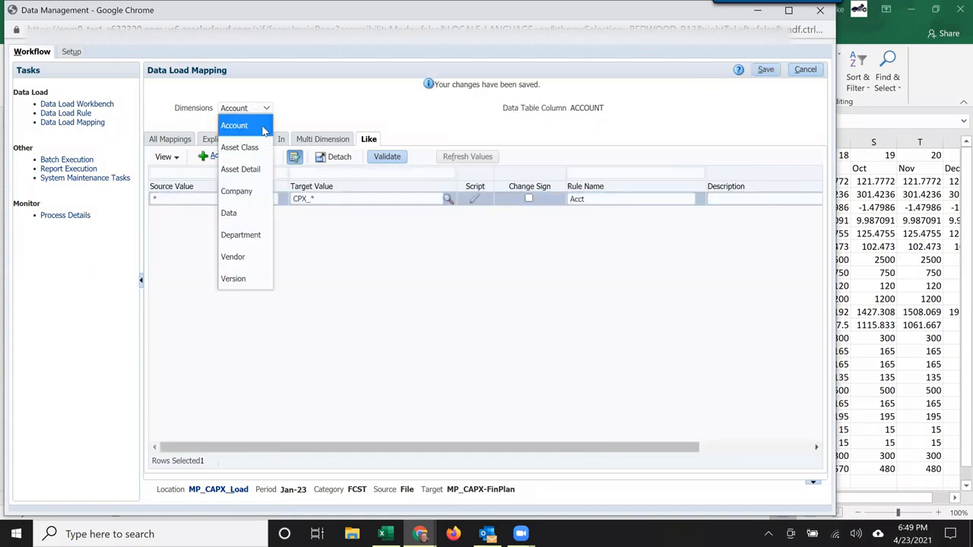
{"action": "left_click", "coordinate": [257, 149]}
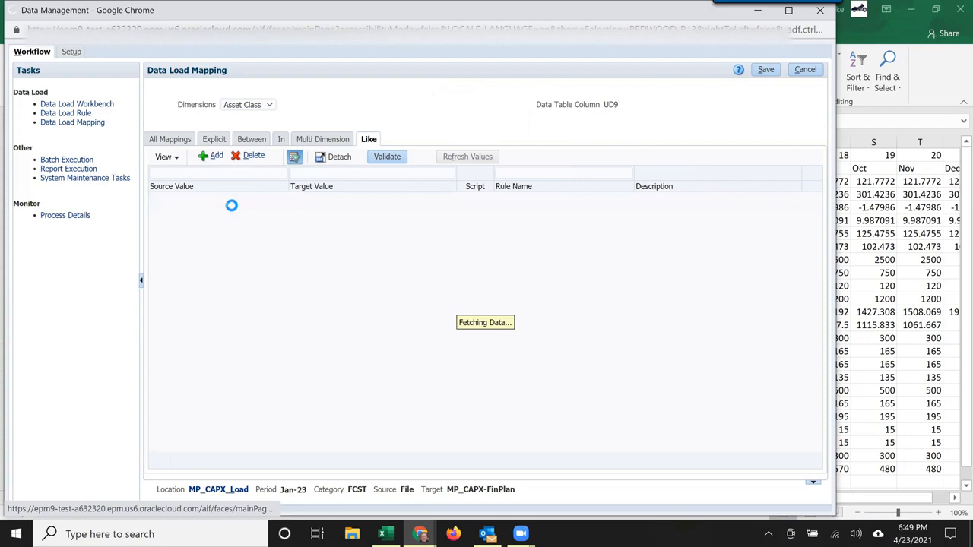
{"action": "left_click", "coordinate": [230, 200]}
{"action": "type", "text": "*"}
{"action": "key", "text": "Tab"}
{"action": "type", "text": "*"}
{"action": "key", "text": "Tab"}
{"action": "key", "text": "Tab"}
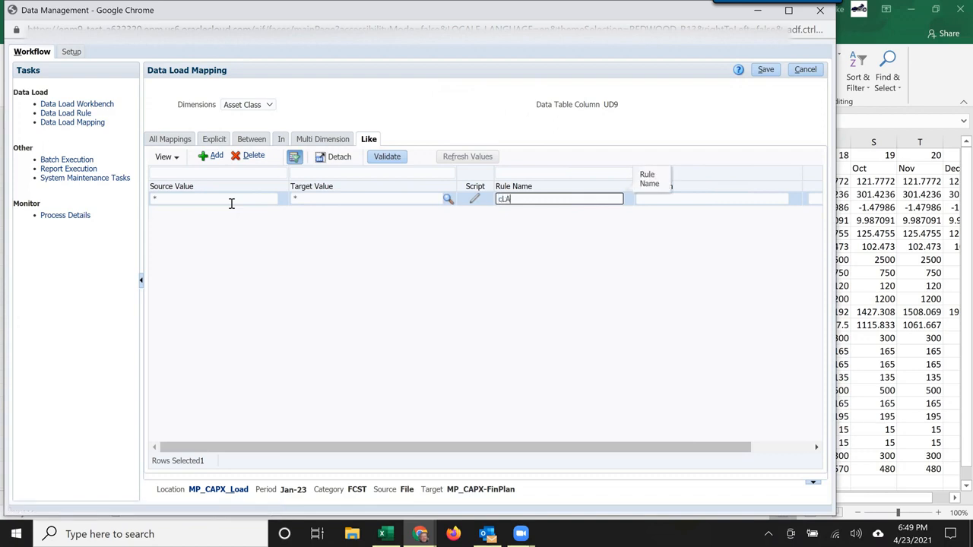
- Name the Asset Class mapping rule Class and save the mapping
{"action": "type", "text": "cLASS"}
{"action": "key", "text": "Tab"}
{"action": "key", "text": "shift+Tab"}
{"action": "key", "text": "BackSpace"}
{"action": "type", "text": "Class"}
{"action": "key", "text": "Tab"}
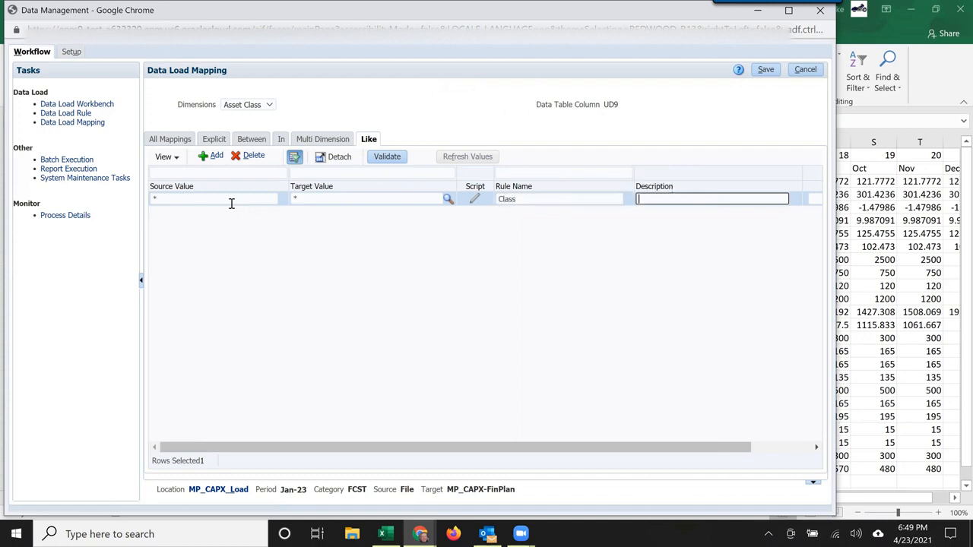
{"action": "key", "text": "Tab"}
{"action": "left_click", "coordinate": [766, 69]}
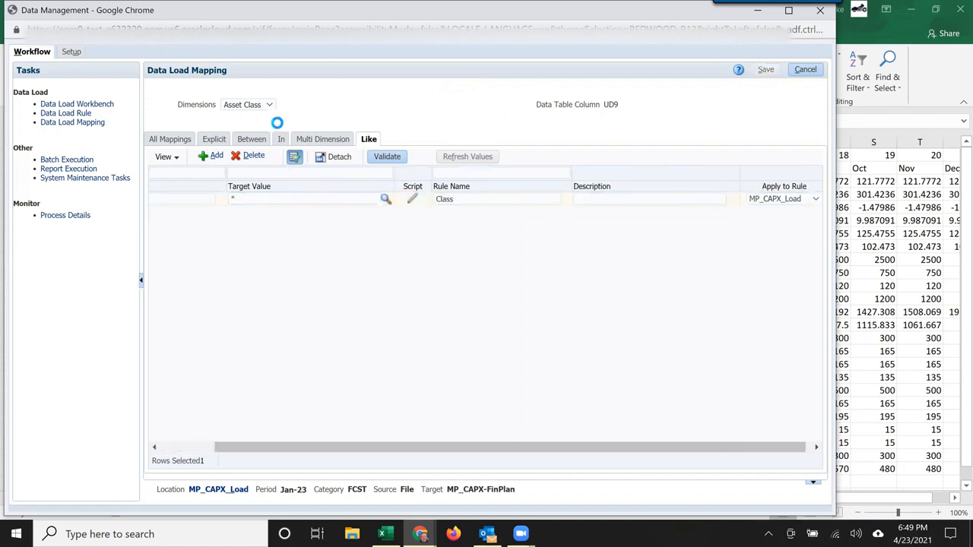
- Add a Like mapping for the Asset Detail dimension with source value * and target value ASID_*
{"action": "left_click", "coordinate": [247, 112]}
{"action": "left_click", "coordinate": [244, 167]}
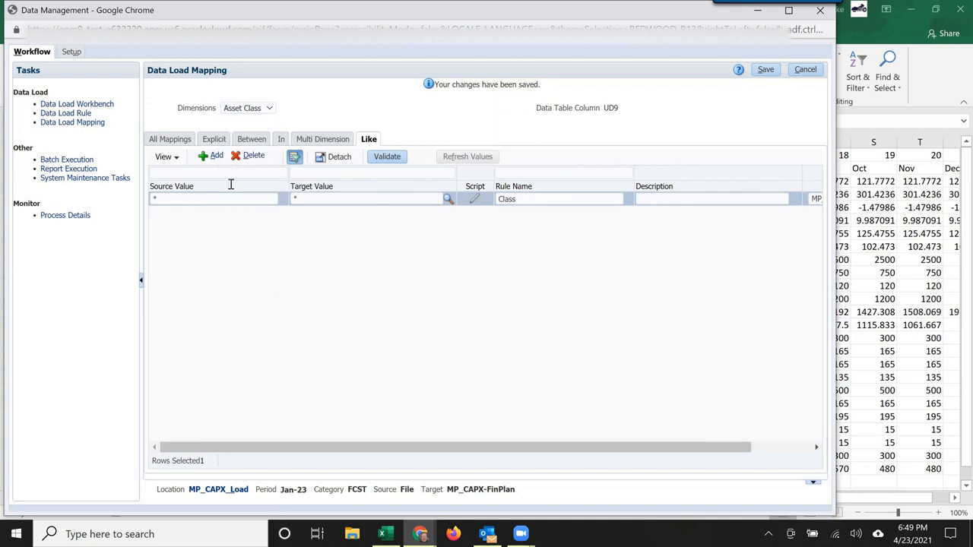
{"action": "left_click", "coordinate": [219, 157]}
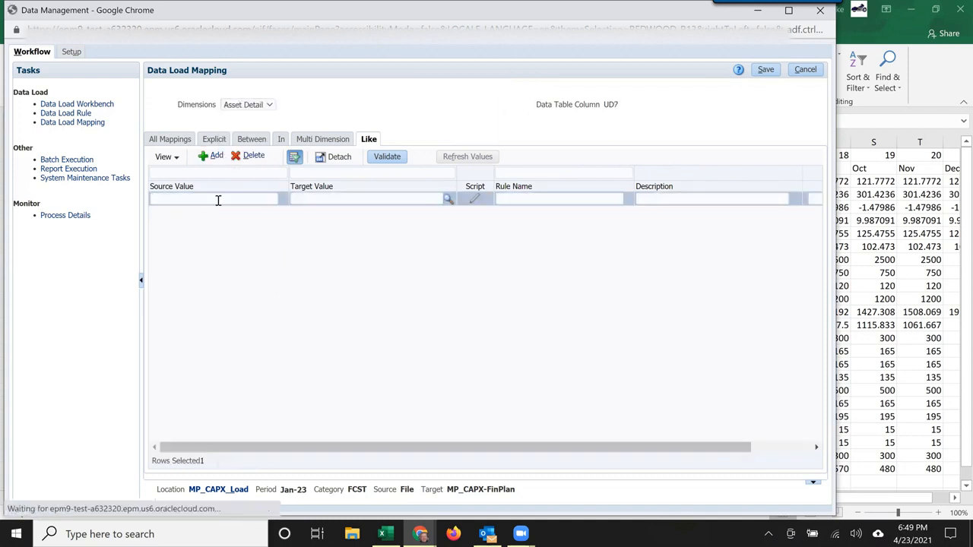
{"action": "left_click", "coordinate": [218, 199]}
{"action": "type", "text": "*"}
{"action": "key", "text": "Tab"}
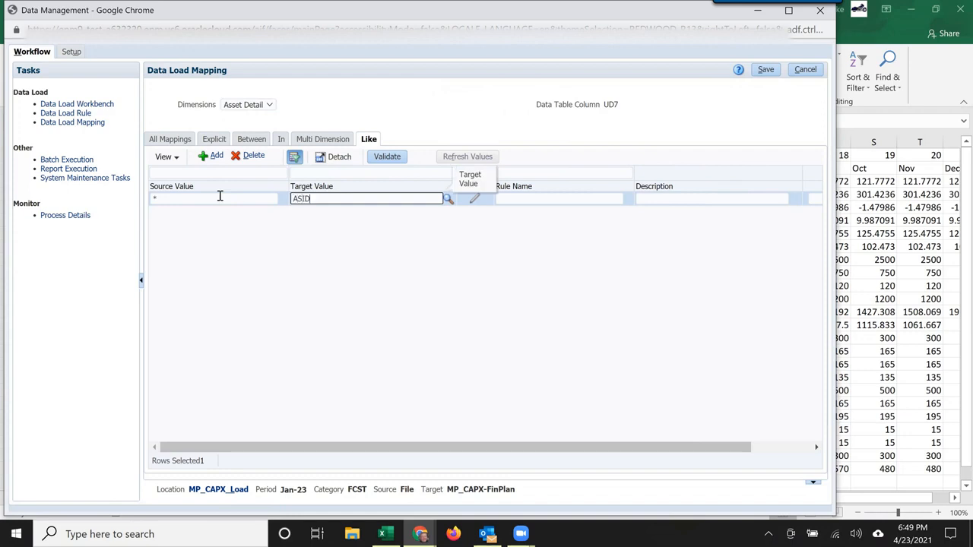
{"action": "key", "text": "Tab"}
{"action": "key", "text": "shift+Tab"}
{"action": "key", "text": "Right"}
{"action": "type", "text": "*"}
- Name the Asset Detail mapping rule Detail, apply it to MP_CAPX_Load and save the mapping
{"action": "key", "text": "Tab"}
{"action": "key", "text": "Tab"}
{"action": "key", "text": "Tab"}
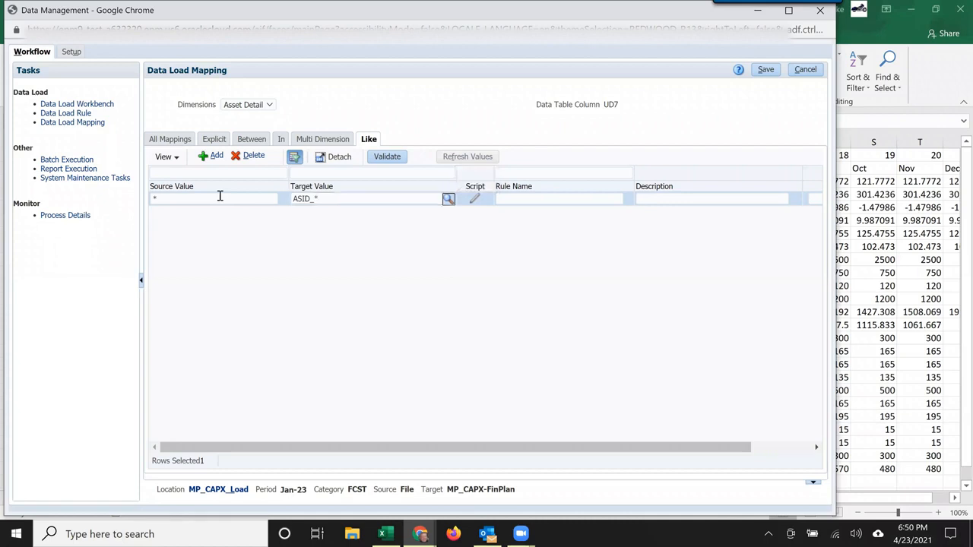
{"action": "type", "text": "Detail"}
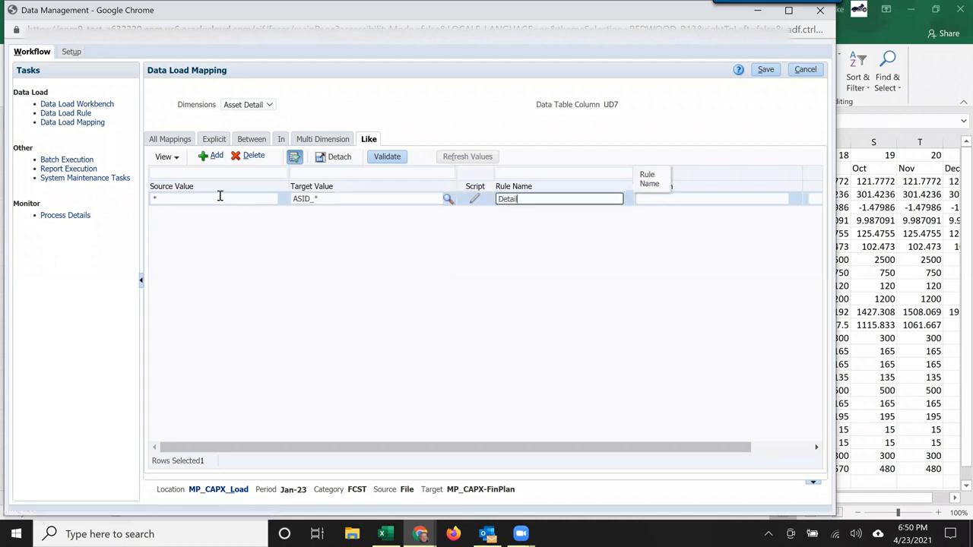
{"action": "key", "text": "Tab"}
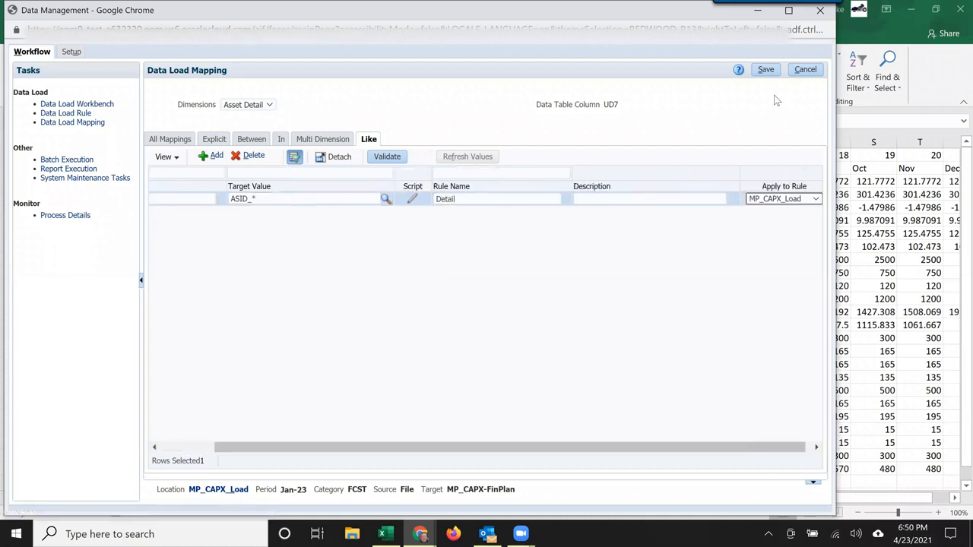
{"action": "left_click", "coordinate": [767, 70]}
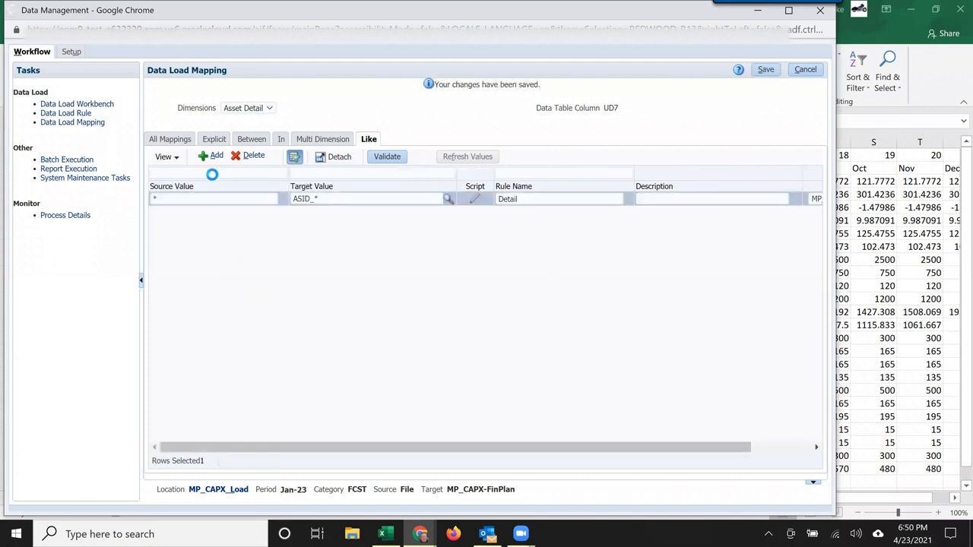
{"action": "left_click", "coordinate": [253, 111]}
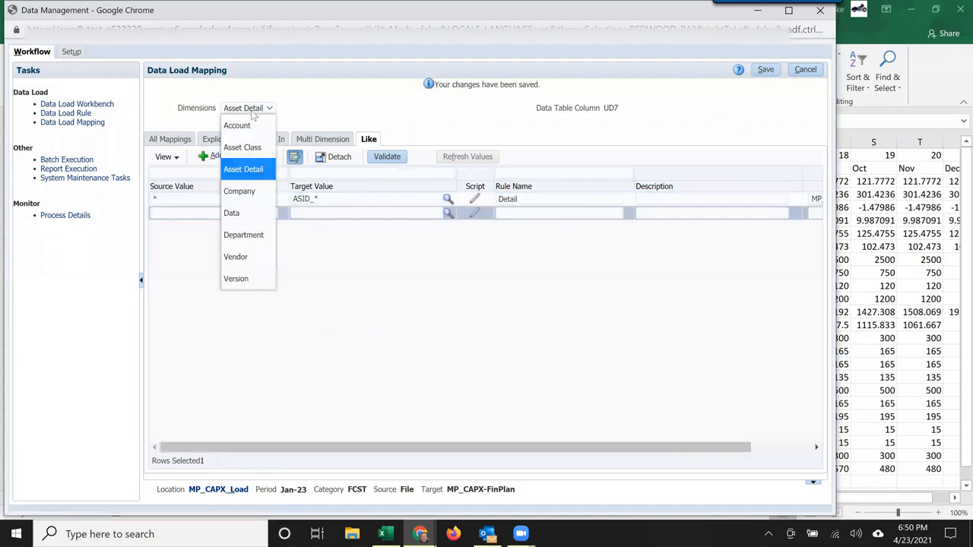
{"action": "left_click", "coordinate": [230, 190]}
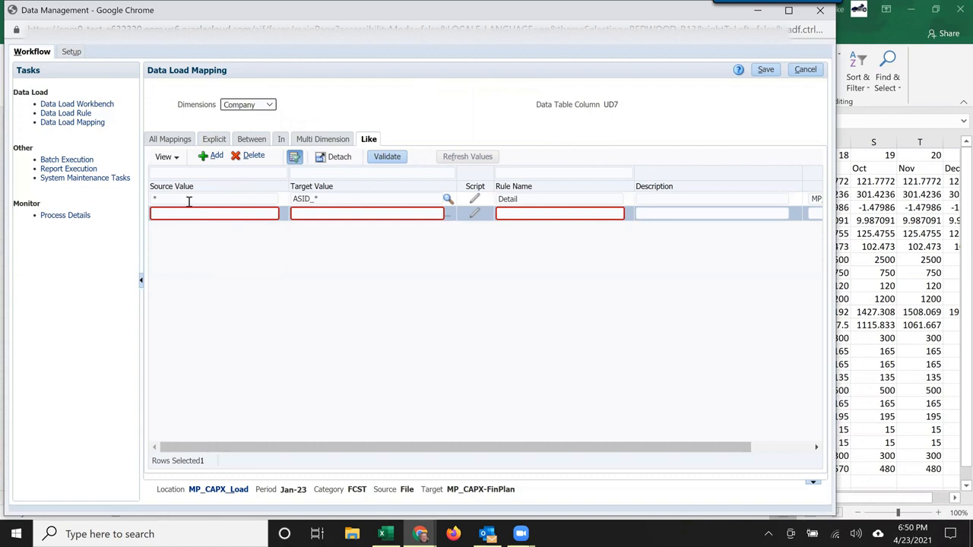
{"action": "left_click", "coordinate": [338, 214]}
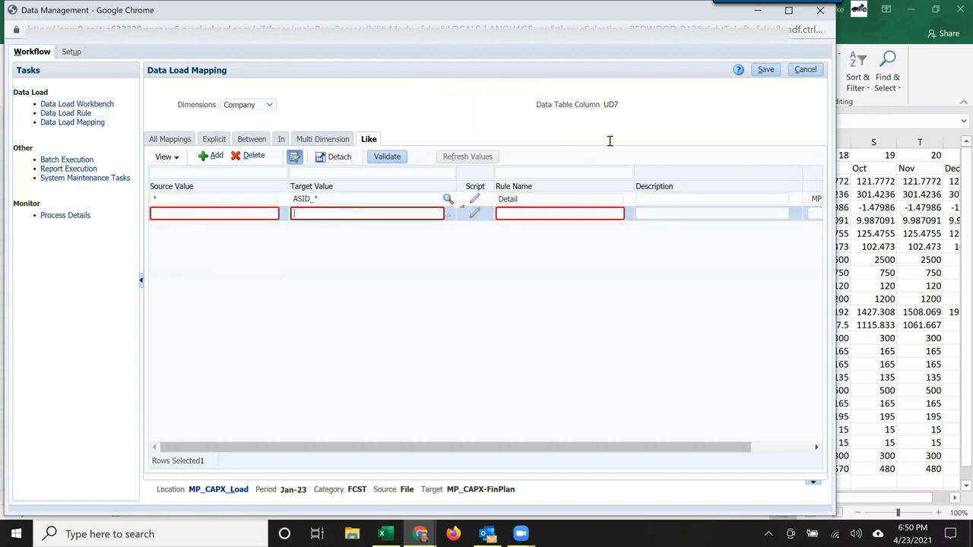
{"action": "left_click", "coordinate": [806, 70]}
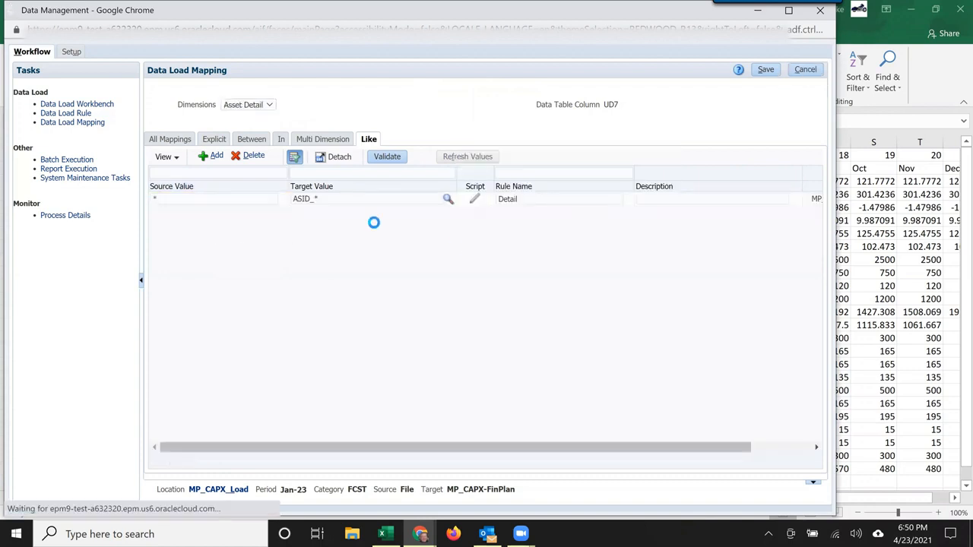
- Add a Like mapping for the Company dimension with * as both the source and target value
{"action": "left_click", "coordinate": [250, 107]}
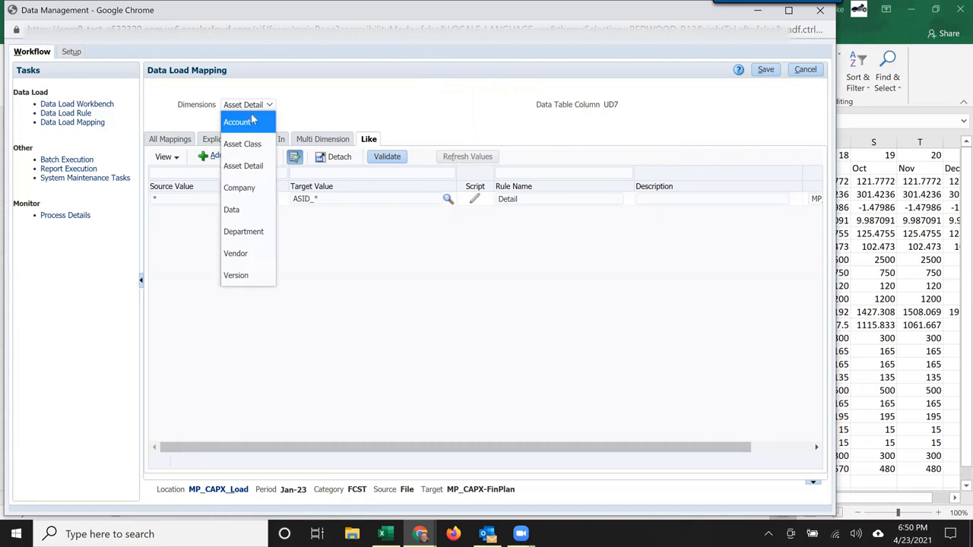
{"action": "left_click", "coordinate": [244, 189]}
{"action": "left_click", "coordinate": [219, 157]}
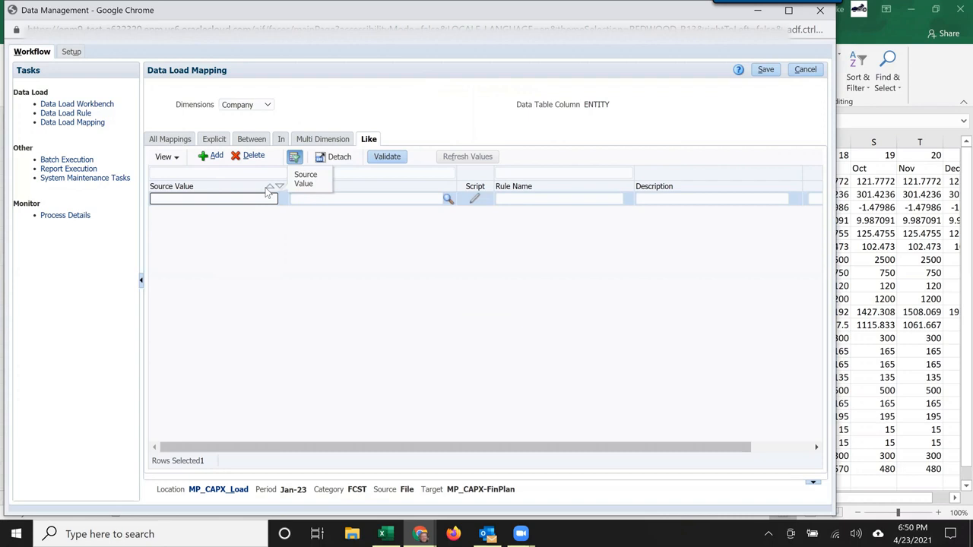
{"action": "key", "text": "Tab"}
{"action": "key", "text": "Tab"}
- Name the Company mapping rule Comp, apply it to MP_CAPX_Load and save the mapping
{"action": "type", "text": "Comp"}
{"action": "key", "text": "Tab"}
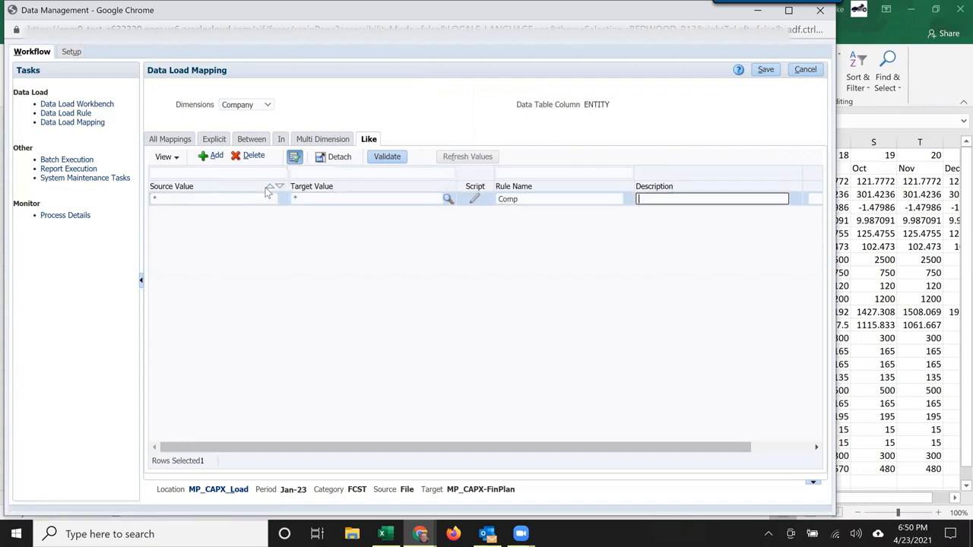
{"action": "key", "text": "Tab"}
{"action": "left_click", "coordinate": [765, 69]}
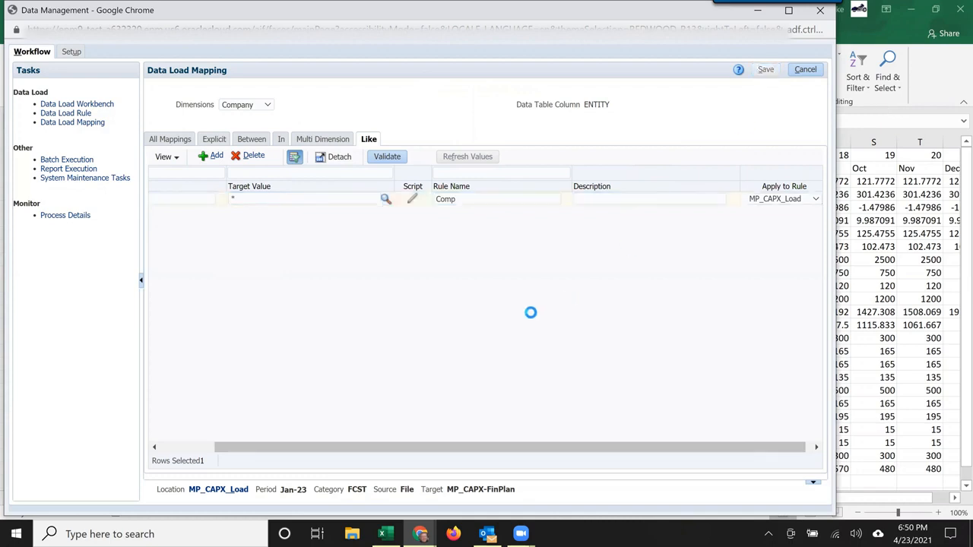
- Add a Like mapping for the Department dimension with * as both the source and target value
{"action": "left_click", "coordinate": [243, 108]}
{"action": "left_click", "coordinate": [246, 210]}
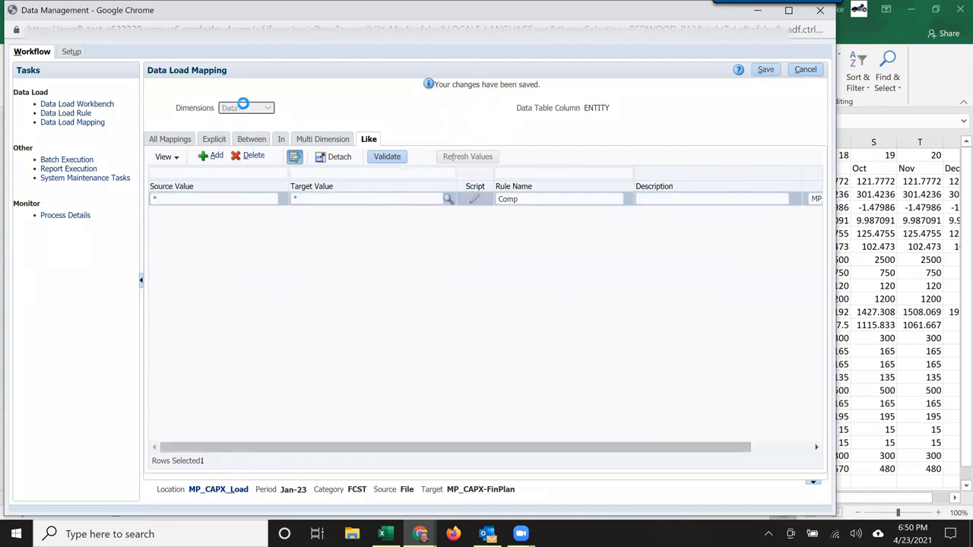
{"action": "left_click", "coordinate": [245, 103]}
{"action": "left_click", "coordinate": [234, 231]}
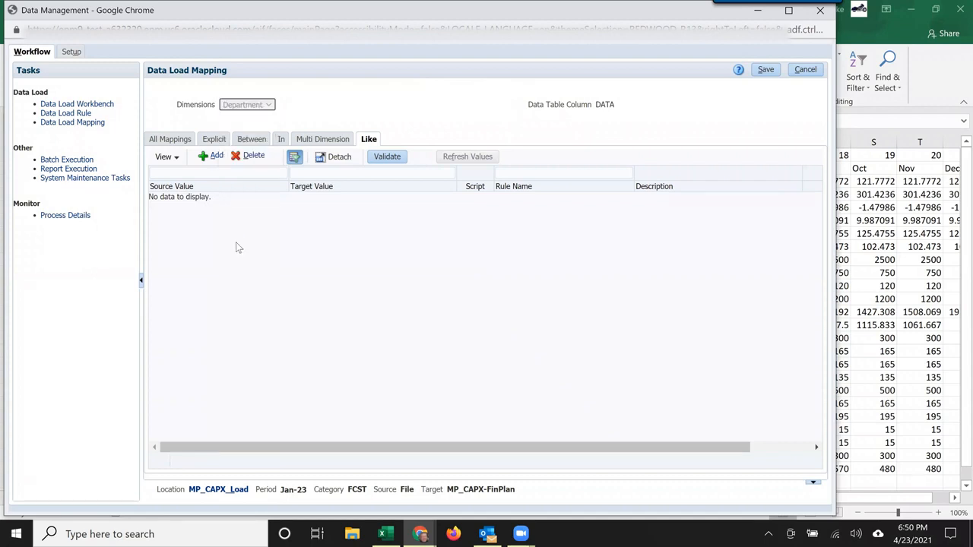
{"action": "left_click", "coordinate": [216, 155]}
{"action": "left_click", "coordinate": [215, 200]}
{"action": "type", "text": "*"}
{"action": "key", "text": "Tab"}
{"action": "type", "text": "*"}
- Name the Department mapping rule Dept, apply it to MP_CAPX_Load and save the mapping
{"action": "key", "text": "Tab"}
{"action": "key", "text": "Tab"}
{"action": "key", "text": "Tab"}
{"action": "type", "text": "Dept"}
{"action": "key", "text": "Tab"}
{"action": "key", "text": "Tab"}
{"action": "left_click", "coordinate": [764, 72]}
- Add a Like mapping for the Vendor dimension with * as both the source and target value
{"action": "left_click", "coordinate": [248, 108]}
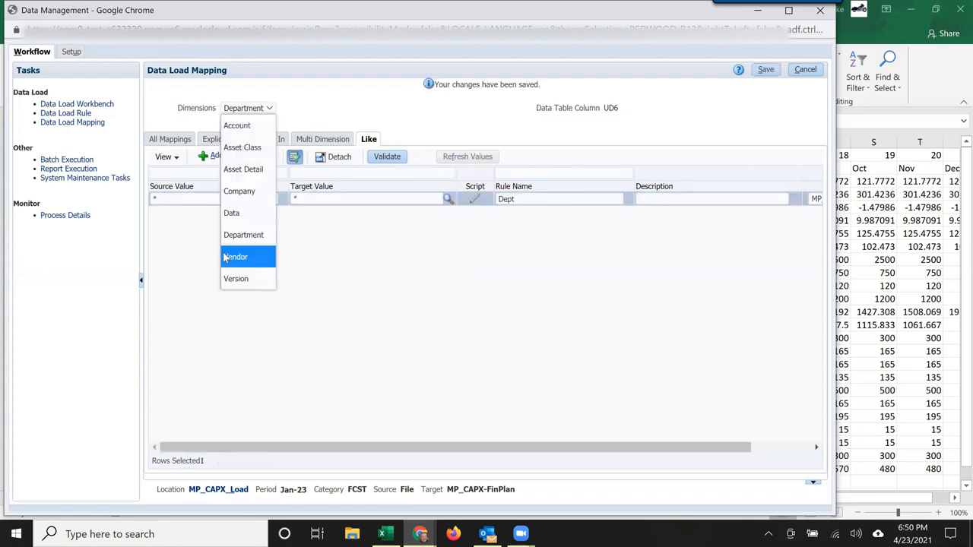
{"action": "left_click", "coordinate": [251, 257]}
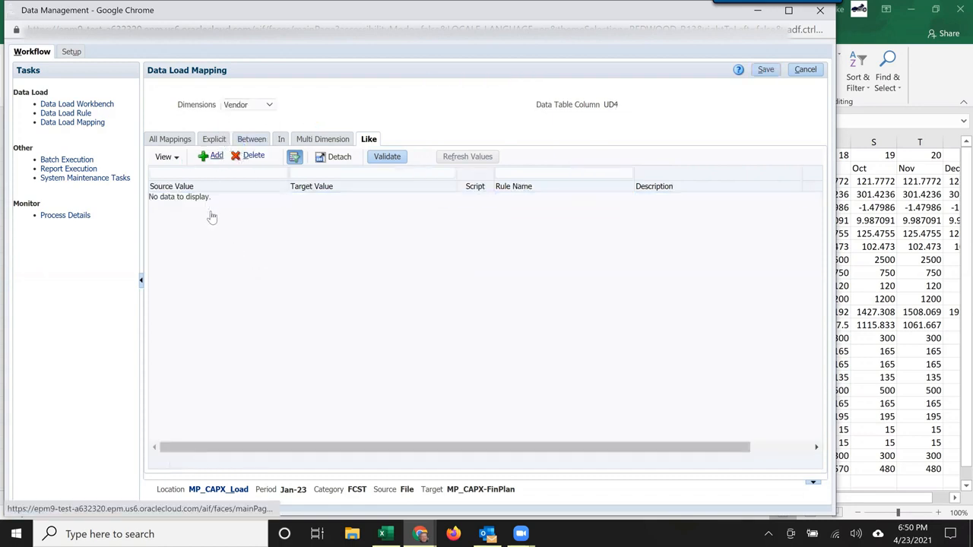
{"action": "left_click", "coordinate": [203, 200]}
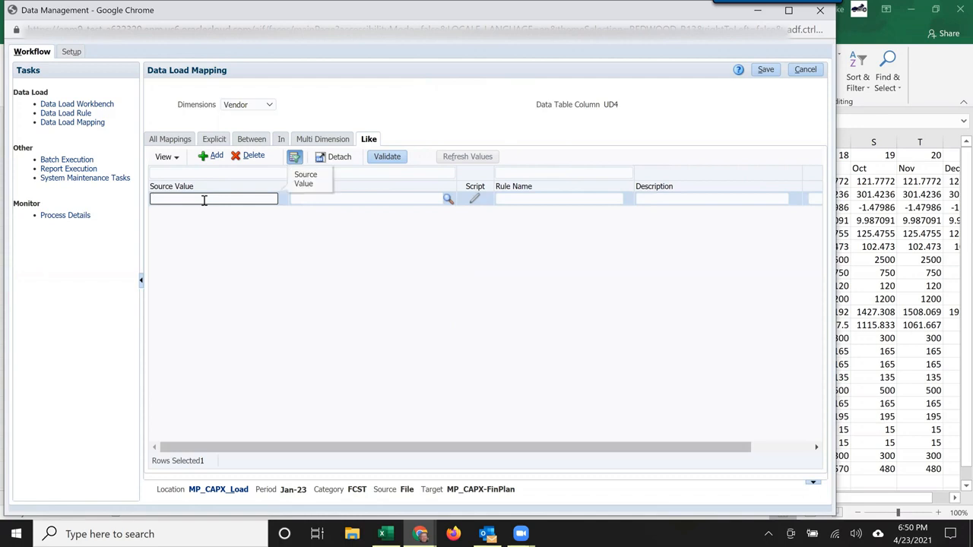
{"action": "key", "text": "Tab"}
{"action": "type", "text": "*"}
- Name the Vendor mapping rule Vend, apply it to MP_CAPX_Load and save the mapping
{"action": "key", "text": "Tab"}
{"action": "type", "text": "Vend"}
{"action": "key", "text": "Tab"}
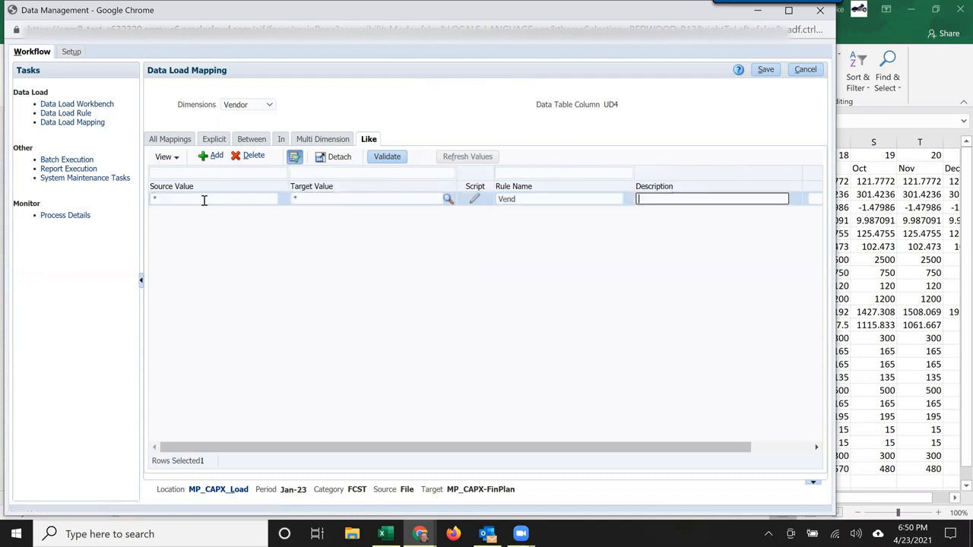
{"action": "key", "text": "Tab"}
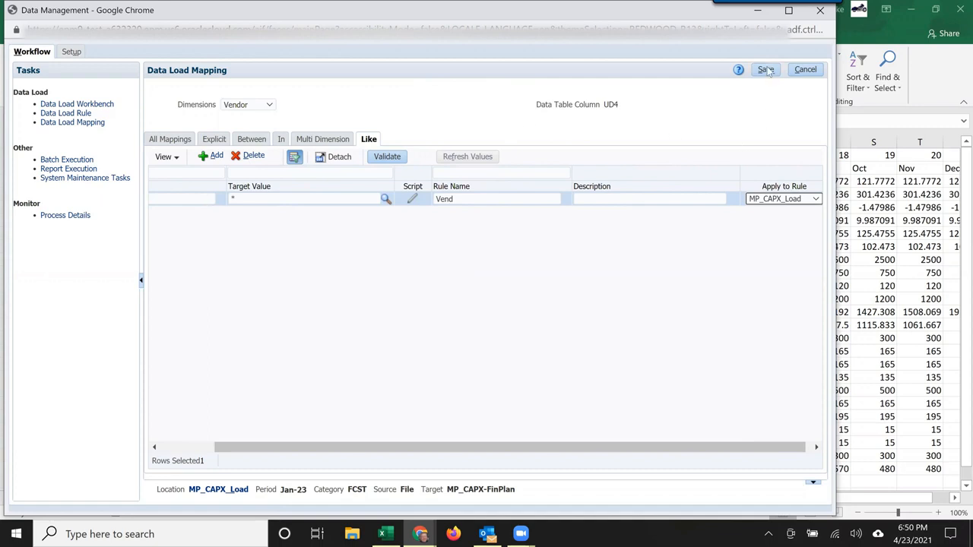
{"action": "left_click", "coordinate": [766, 70]}
- Add a Like mapping for the Version dimension with * as both the source and target value
{"action": "left_click", "coordinate": [247, 108]}
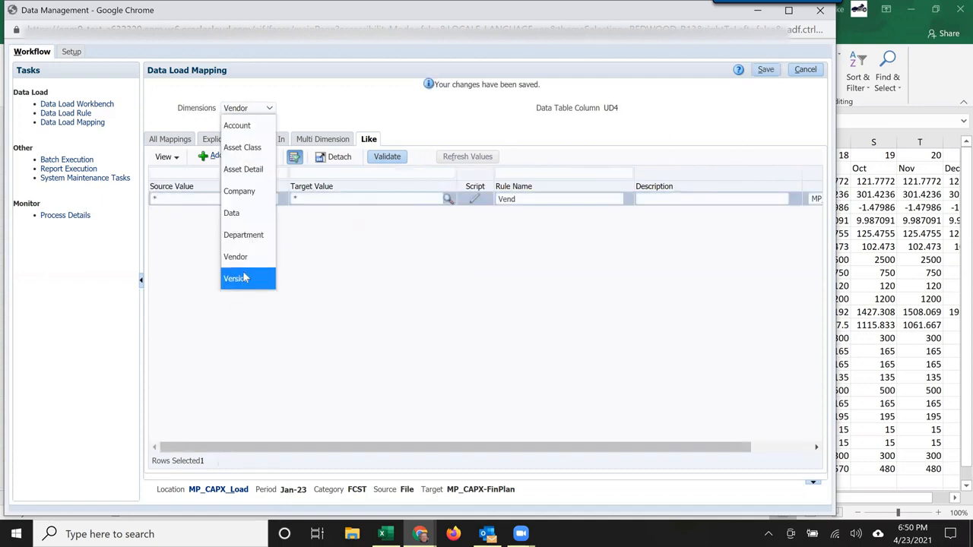
{"action": "left_click", "coordinate": [243, 278]}
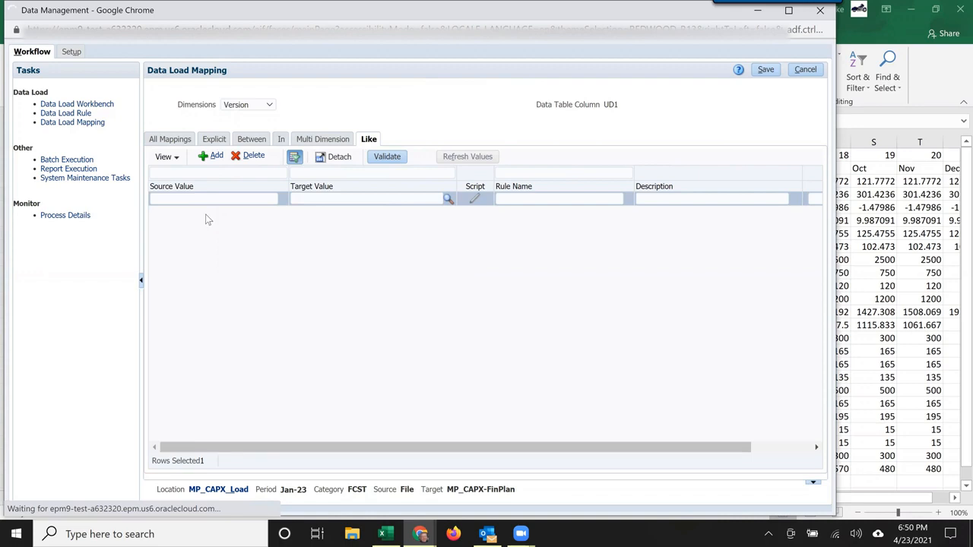
{"action": "left_click", "coordinate": [207, 199]}
{"action": "type", "text": "*"}
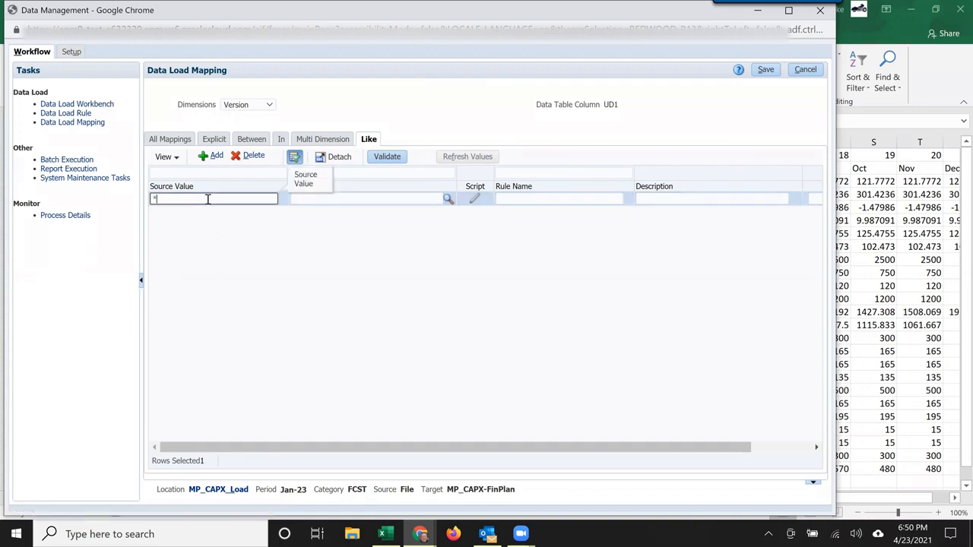
{"action": "key", "text": "Tab"}
{"action": "type", "text": "*"}
- Name the Version mapping rule Version, apply it to MP_CAPX_Load and save the mapping
{"action": "key", "text": "Tab"}
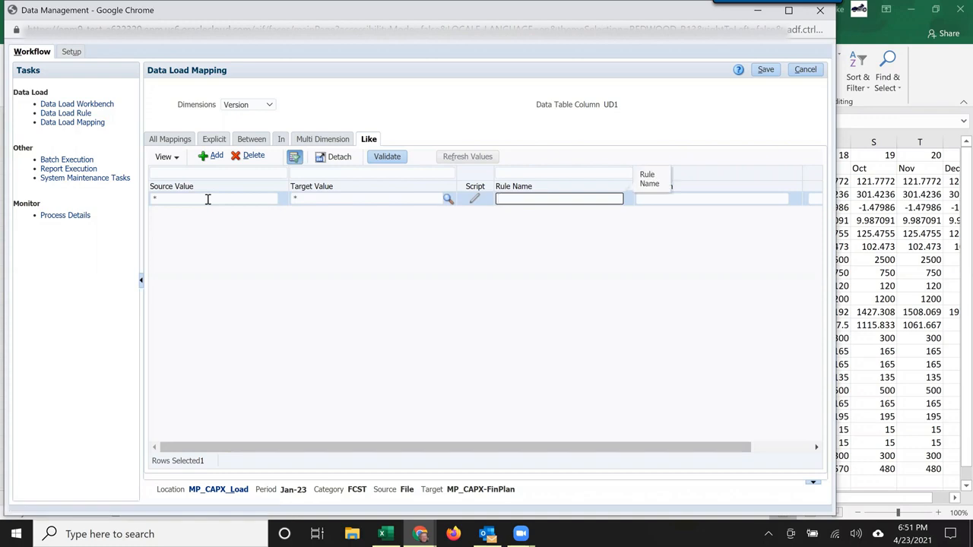
{"action": "type", "text": "Version"}
{"action": "key", "text": "Tab"}
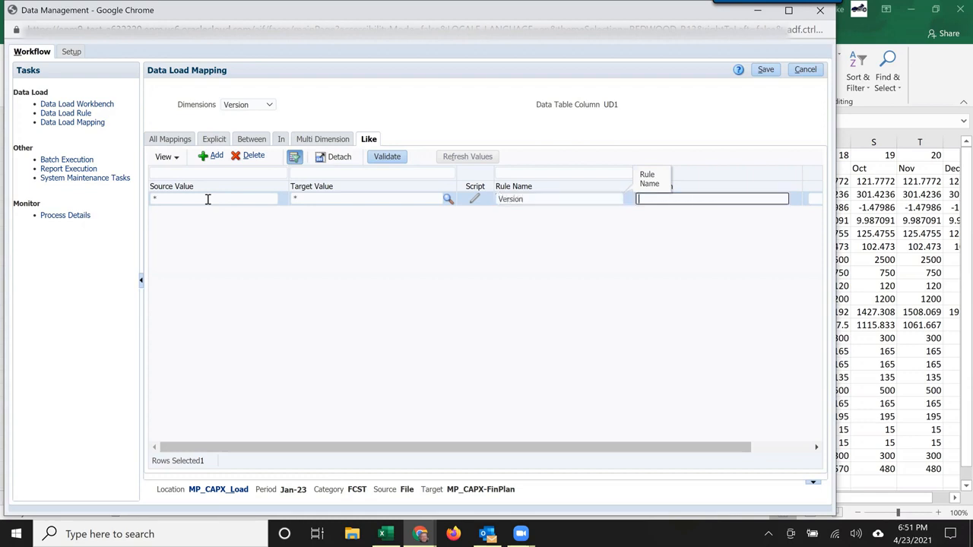
{"action": "key", "text": "Tab"}
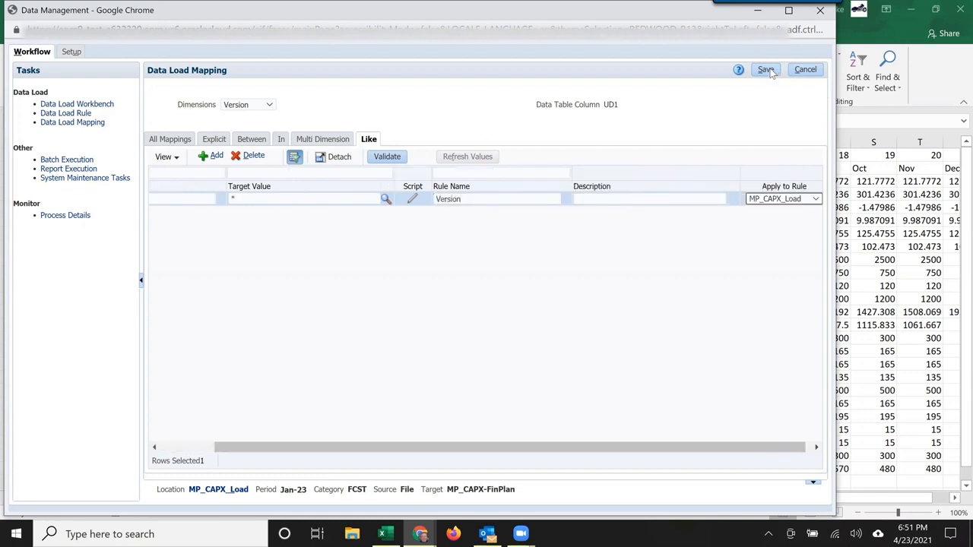
{"action": "left_click", "coordinate": [769, 71]}
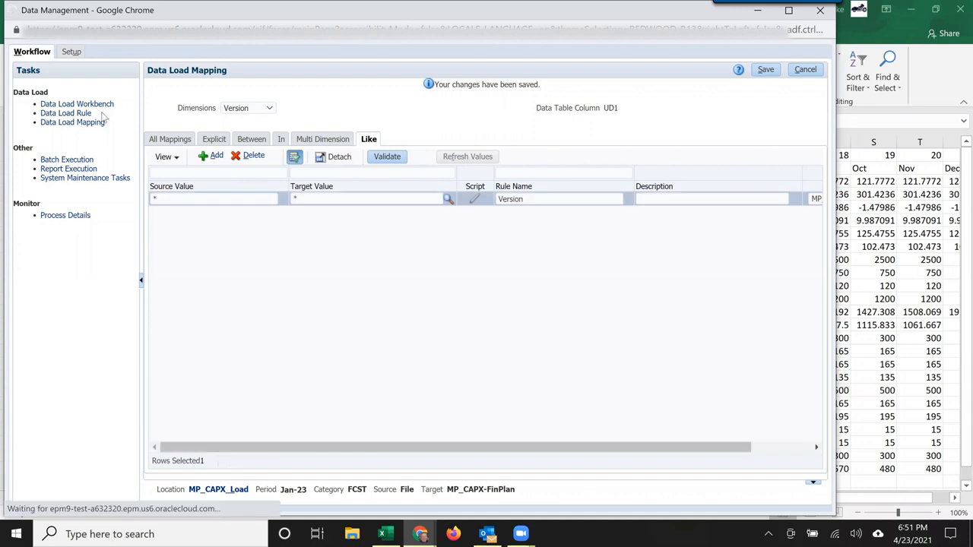
- Execute the MP_CAPX_Load data load rule with Import from Source and Export to Target enabled for periods Jan-23 through Dec-23
{"action": "left_click", "coordinate": [76, 114]}
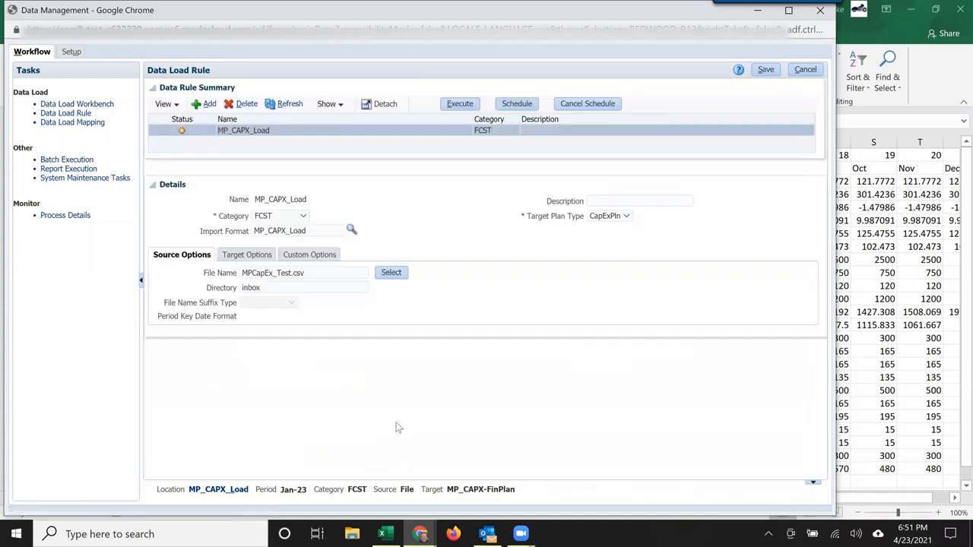
{"action": "left_click", "coordinate": [460, 105]}
{"action": "left_click", "coordinate": [431, 185]}
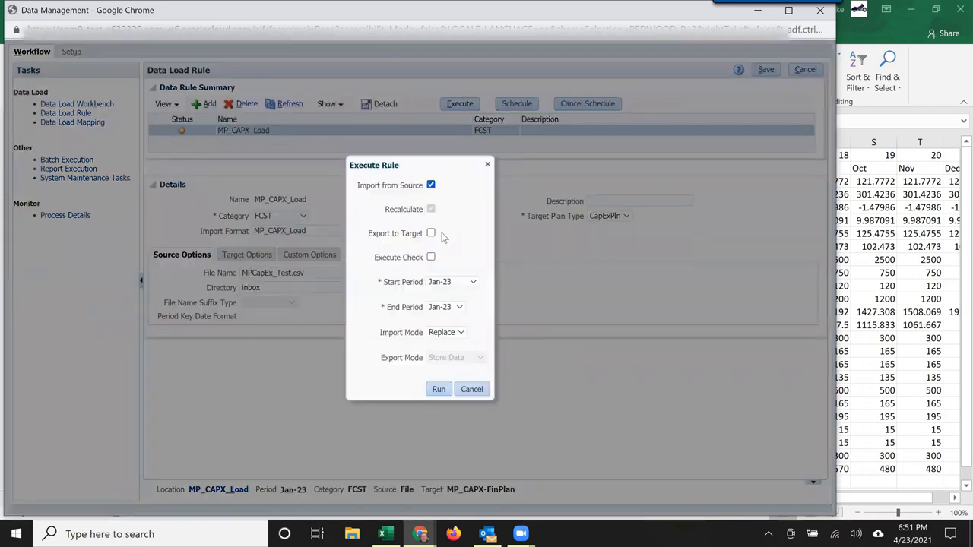
{"action": "left_click", "coordinate": [431, 233]}
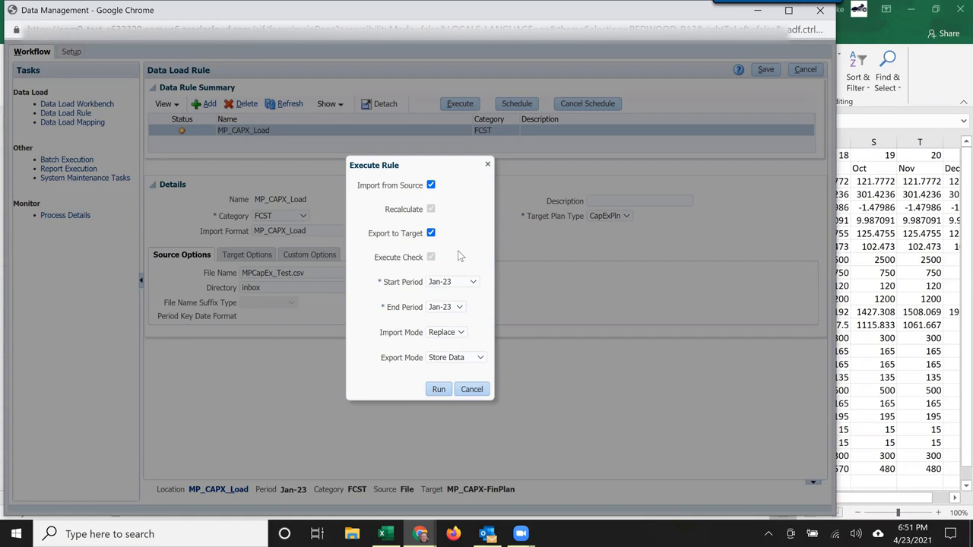
{"action": "left_click", "coordinate": [460, 307]}
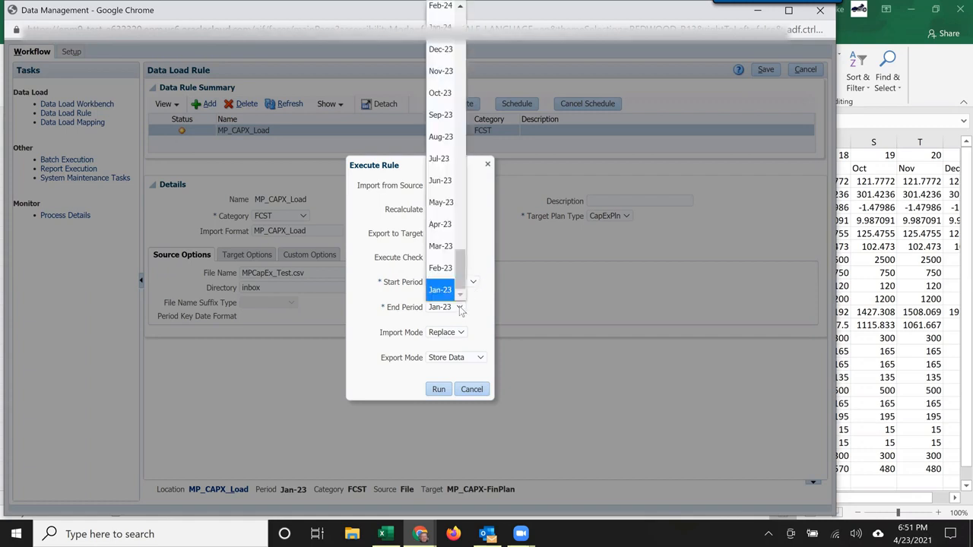
{"action": "left_click", "coordinate": [441, 49]}
{"action": "left_click", "coordinate": [445, 391]}
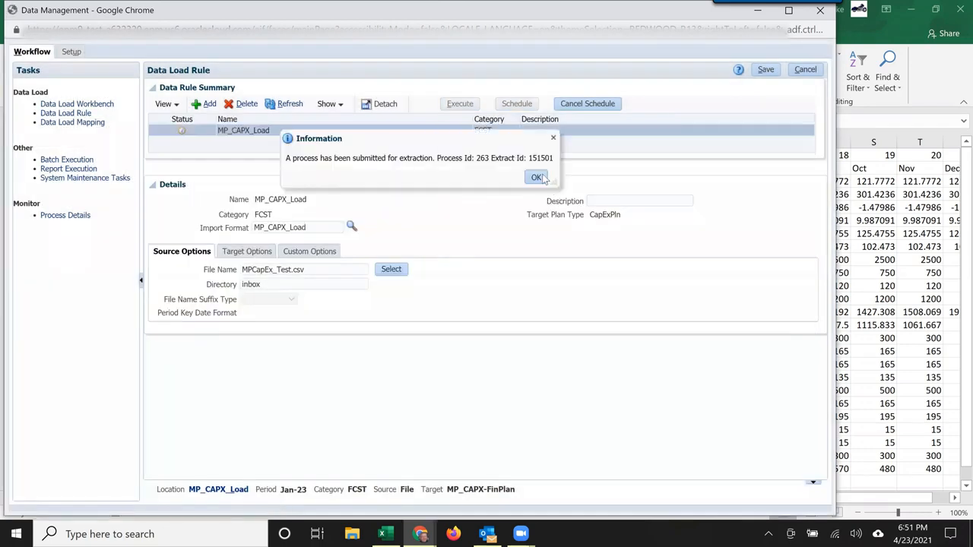
{"action": "left_click", "coordinate": [537, 176]}
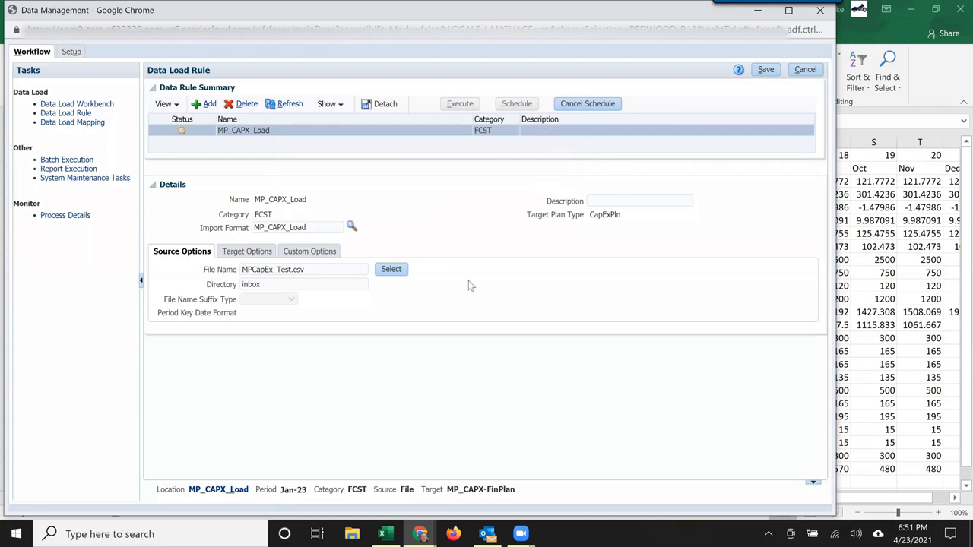
- Refresh the MP_CAPX_Load rule's status and examine the loaded Jan-23 amounts in the Data Load Workbench
{"action": "left_click", "coordinate": [289, 104]}
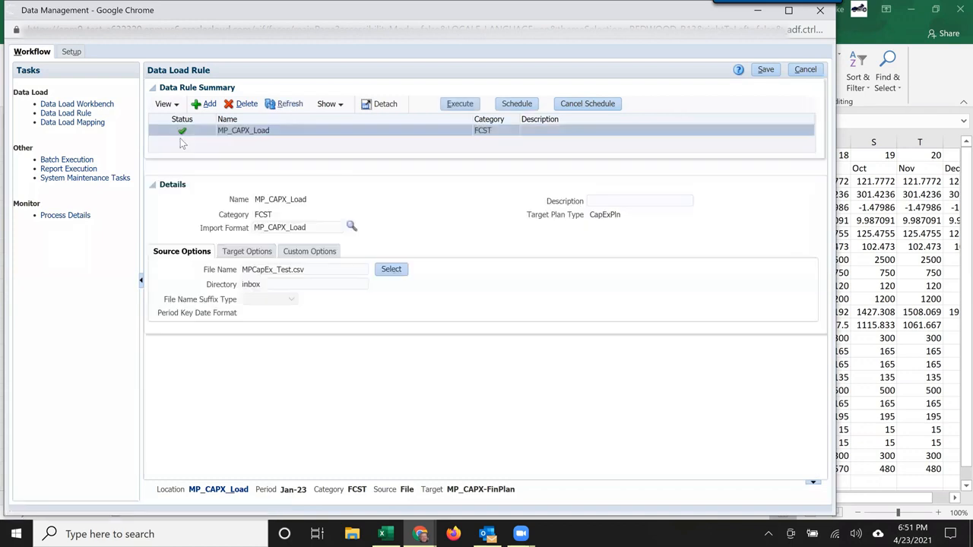
{"action": "left_click", "coordinate": [82, 105]}
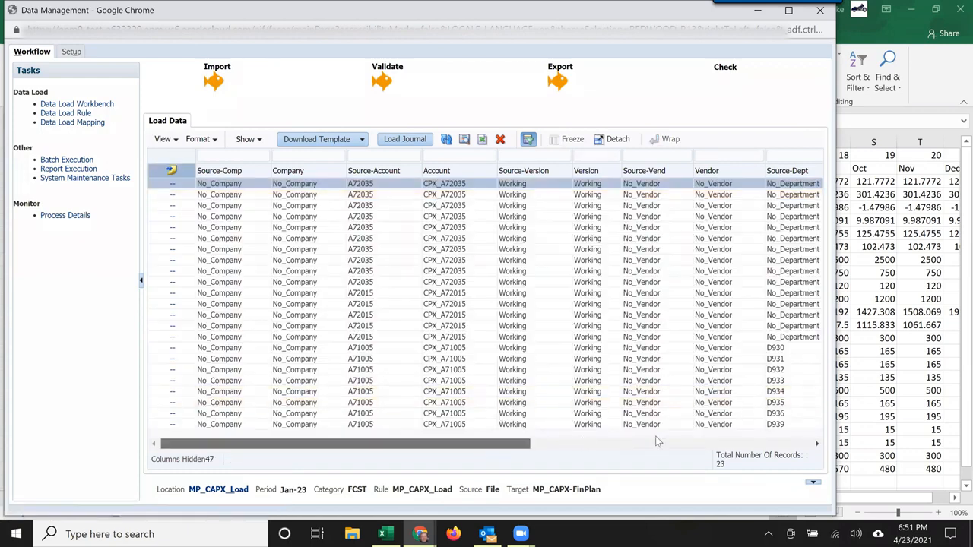
{"action": "left_click", "coordinate": [772, 444]}
{"action": "left_click_drag", "start_coordinate": [722, 177], "coordinate": [736, 416]}
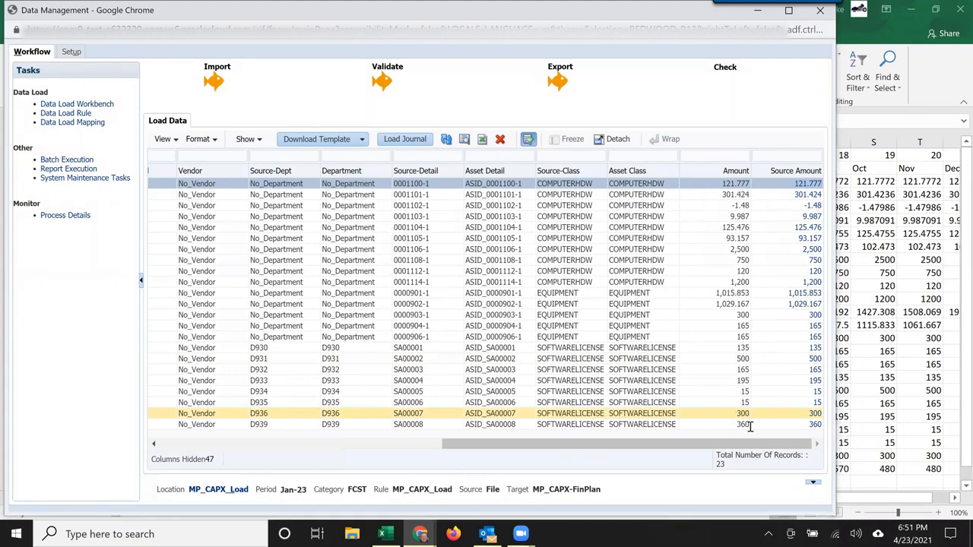
- Switch to Excel to compare the source file's January values with the loaded Jan-23 amounts, and return to Data Management
{"action": "key", "text": "alt+Tab"}
{"action": "left_click", "coordinate": [458, 469]}
{"action": "key", "text": "alt+Tab"}
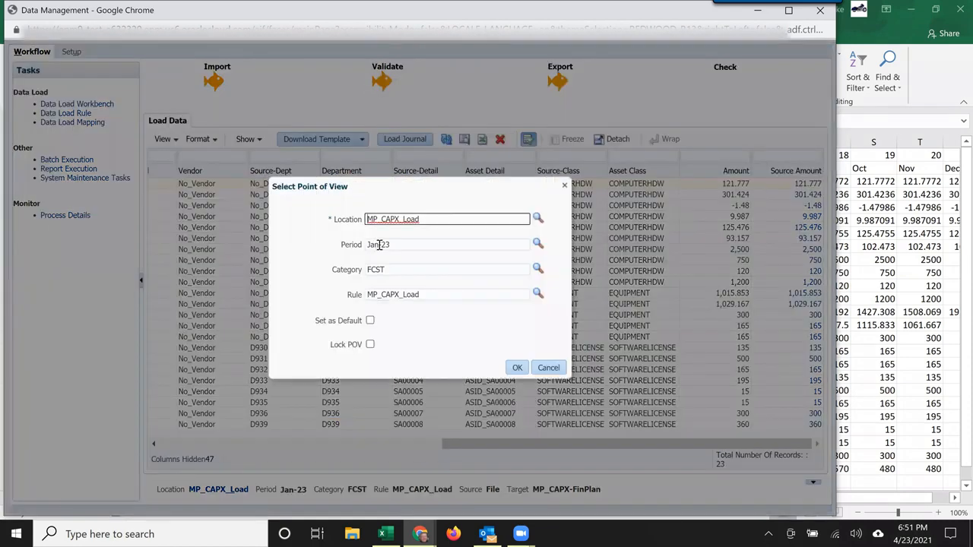
- Set the point of view period to Feb-23 for the MP_CAPX_Load location in the Data Load Workbench
{"action": "left_click_drag", "start_coordinate": [382, 245], "coordinate": [279, 250]}
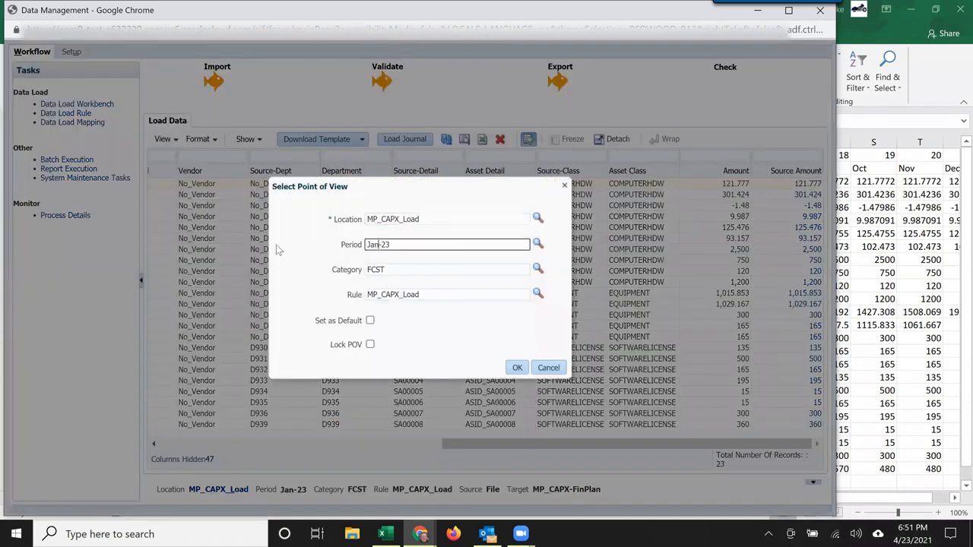
{"action": "key", "text": "BackSpace"}
{"action": "type", "text": "Fab"}
{"action": "key", "text": "BackSpace"}
{"action": "key", "text": "BackSpace"}
{"action": "type", "text": "eb"}
{"action": "left_click", "coordinate": [519, 369]}
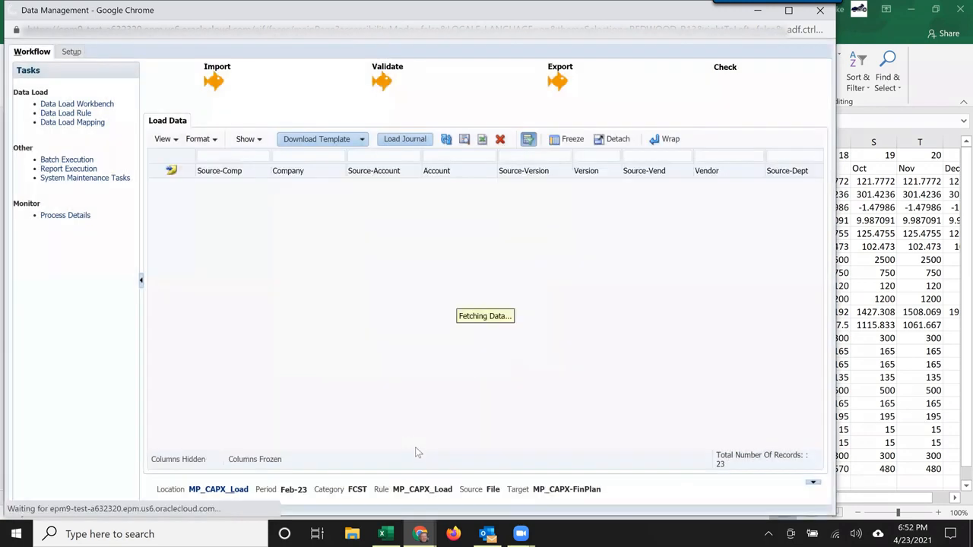
- Compare the loaded Feb-23 amounts with the February values in the Excel source file and return to Data Management
{"action": "left_click", "coordinate": [764, 445]}
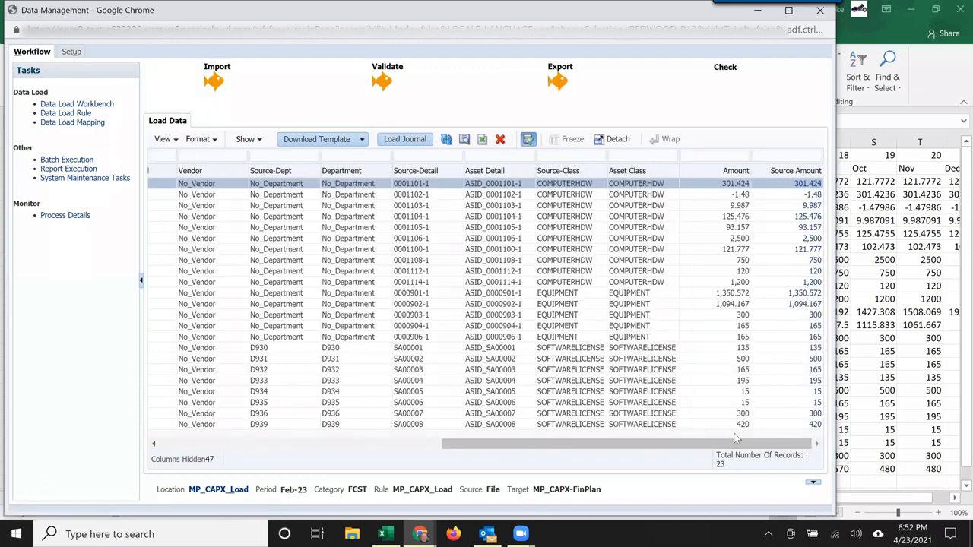
{"action": "key", "text": "alt+Tab"}
{"action": "key", "text": "alt+Tab"}
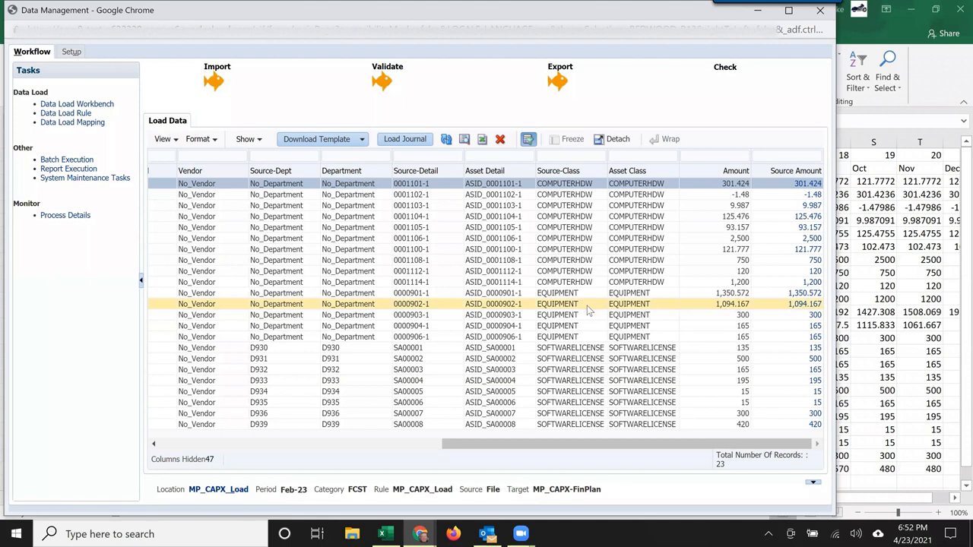